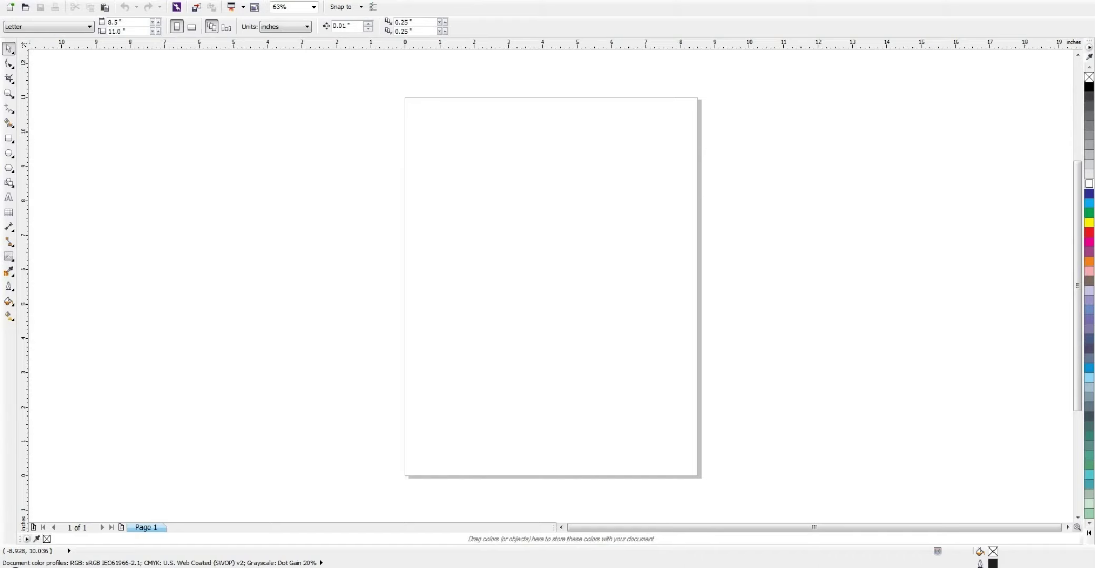
# Step: Draw a square, convert it to curves and delete its top-left node to leave a triangle
pyautogui.click(10, 140)
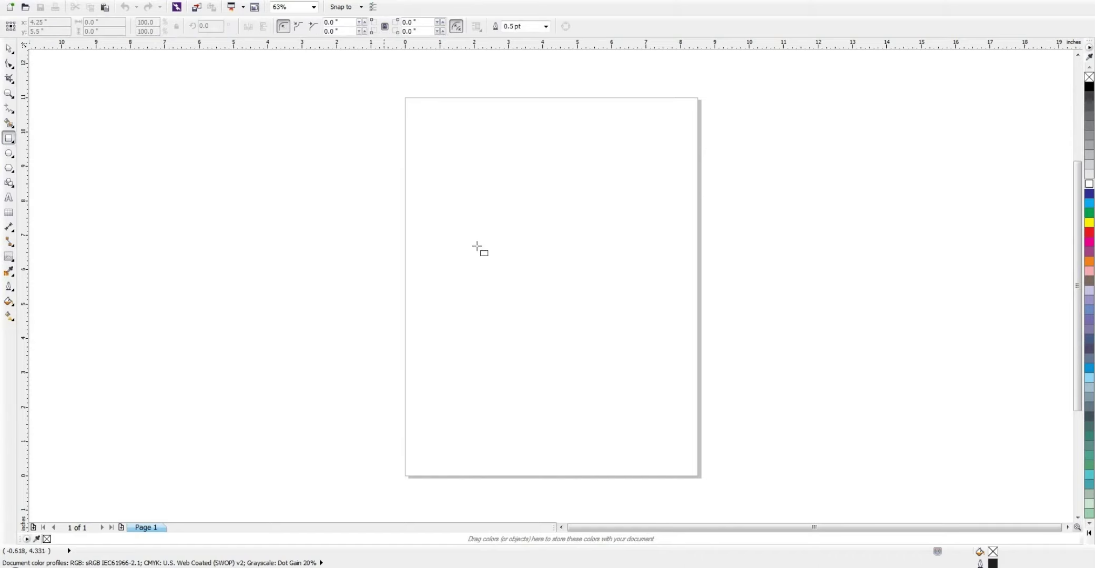
pyautogui.moveTo(503, 220); pyautogui.dragTo(594, 311)
pyautogui.press('space')
pyautogui.hotkey('ctrl', 'q')
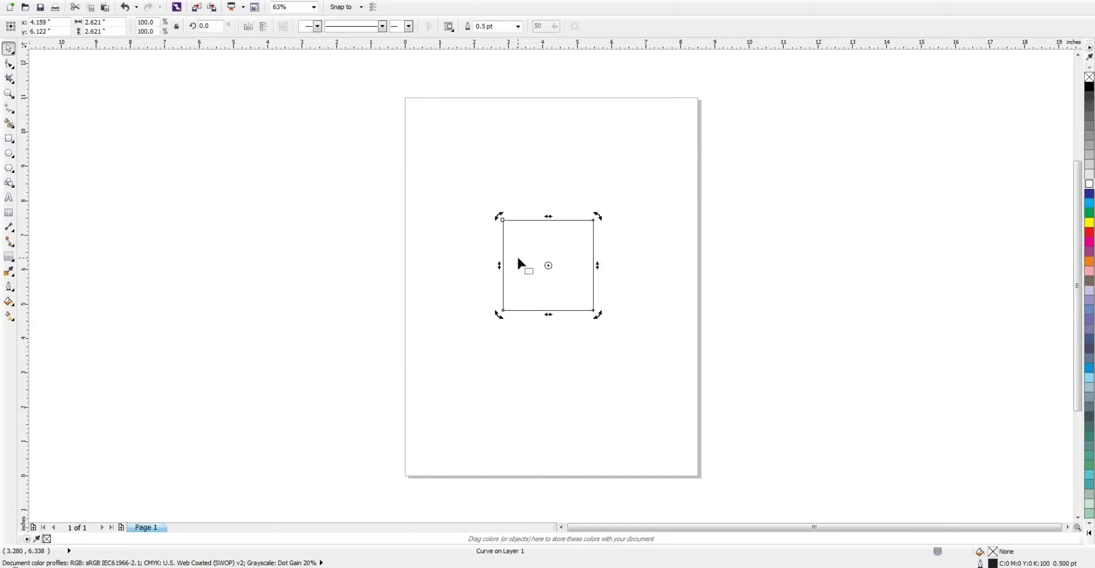
pyautogui.press('F10')
pyautogui.moveTo(500, 180); pyautogui.dragTo(510, 250)
pyautogui.press('Delete')
# Step: Rotate the triangle 135° so its apex points up, then narrow it
pyautogui.press('space')
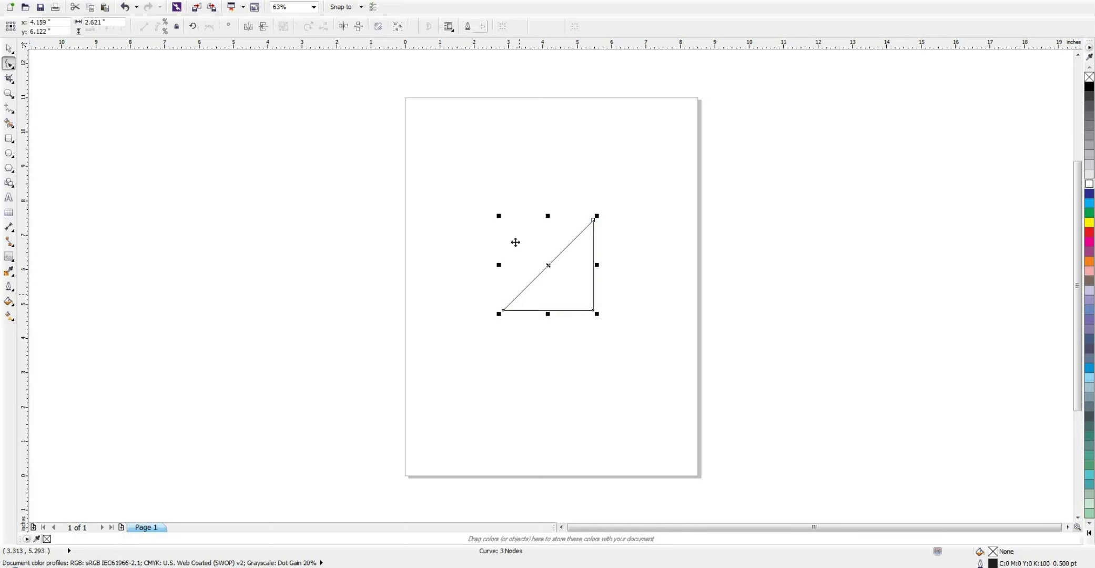
pyautogui.click(514, 242)
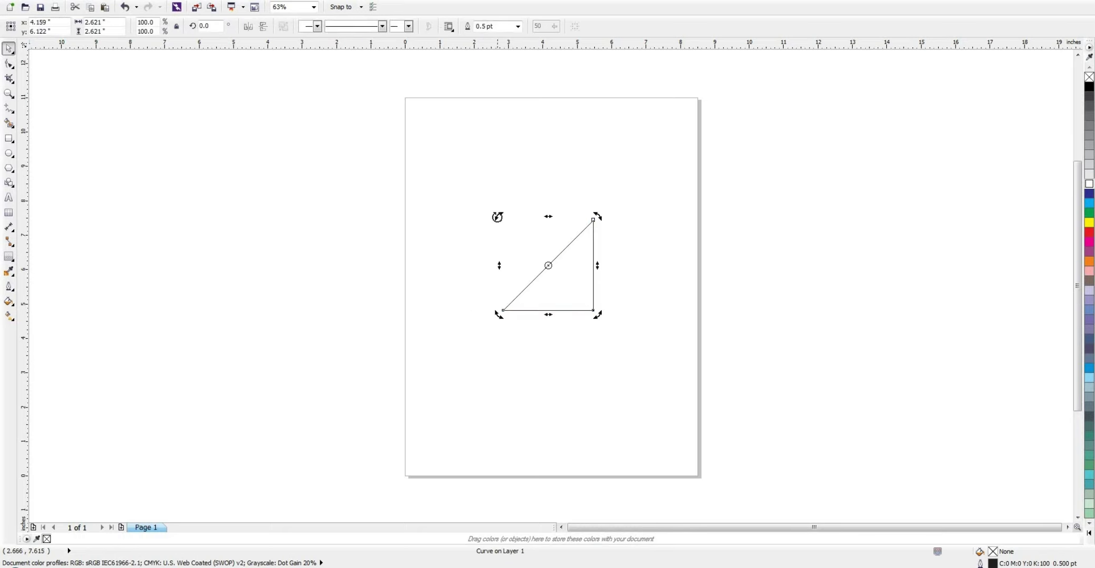
pyautogui.moveTo(497, 217)
pyautogui.mouseDown()
pyautogui.moveTo(516, 398)
pyautogui.moveTo(537, 282)
pyautogui.mouseUp()
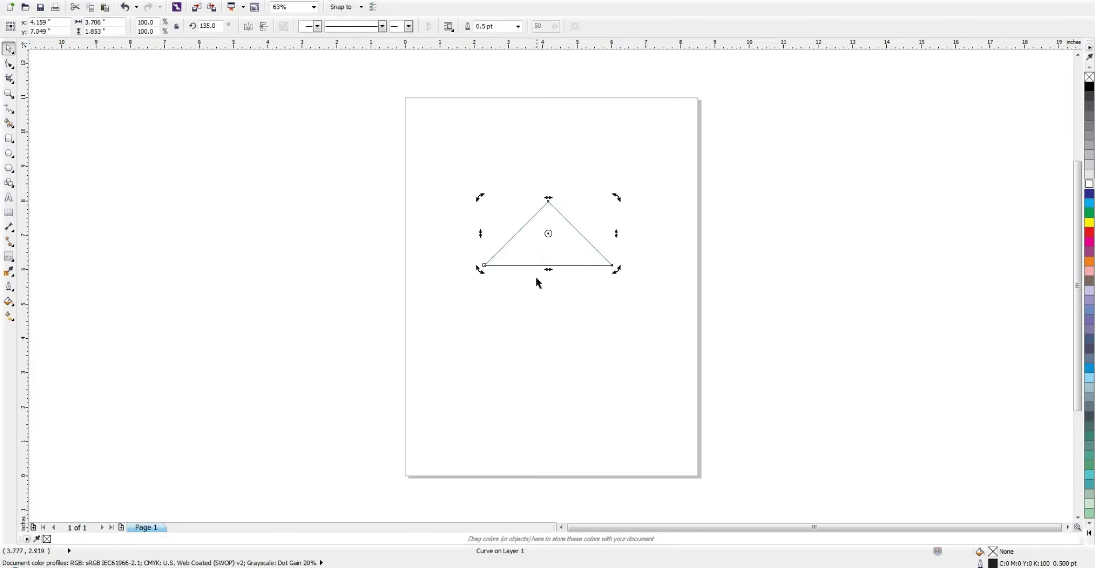
pyautogui.click(543, 236)
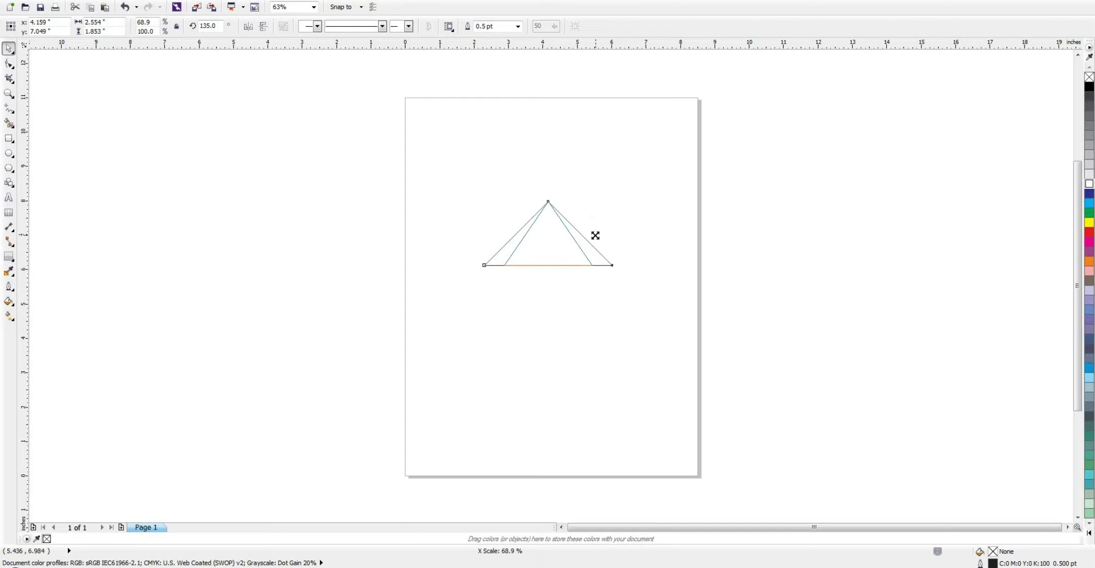
pyautogui.moveTo(603, 233); pyautogui.dragTo(578, 233)
pyautogui.hotkey('shift', 'F2')
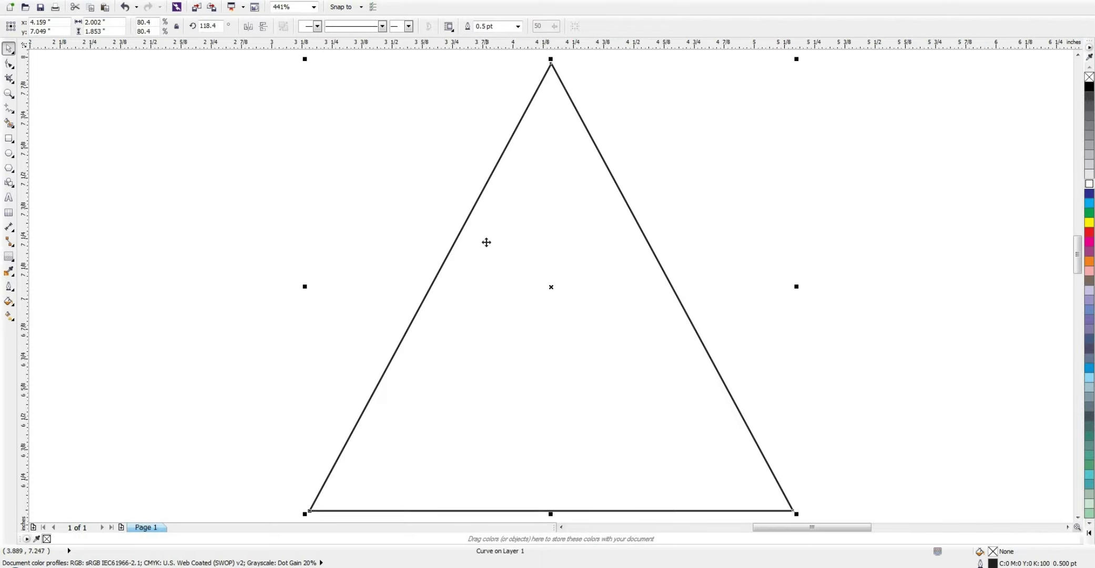
pyautogui.scroll(-2, 486, 242)
# Step: Add an outward contour with 2 steps around the triangle
pyautogui.click(9, 256)
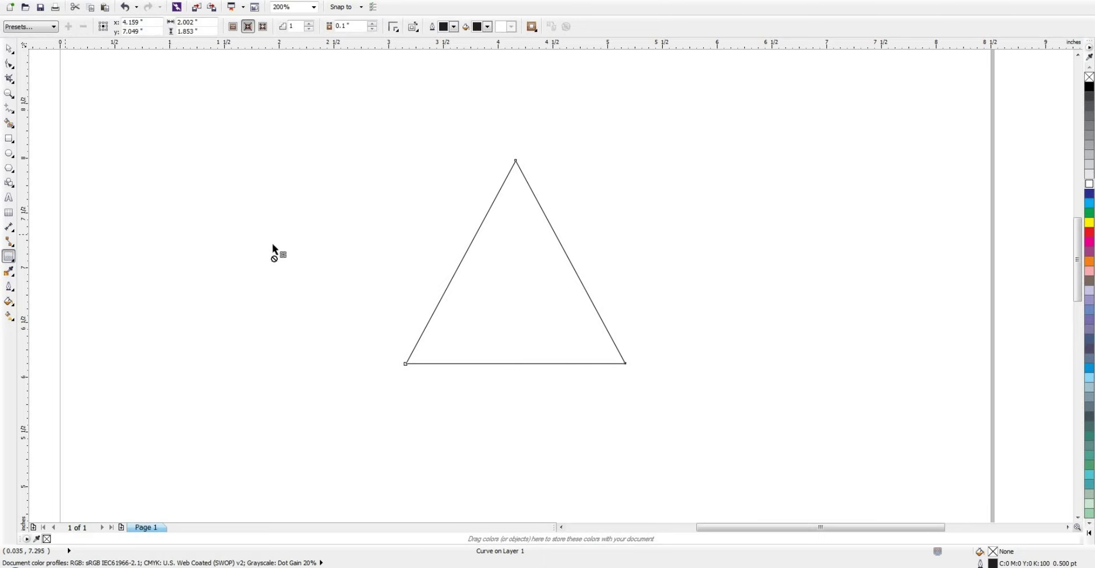
pyautogui.moveTo(537, 230); pyautogui.dragTo(580, 151)
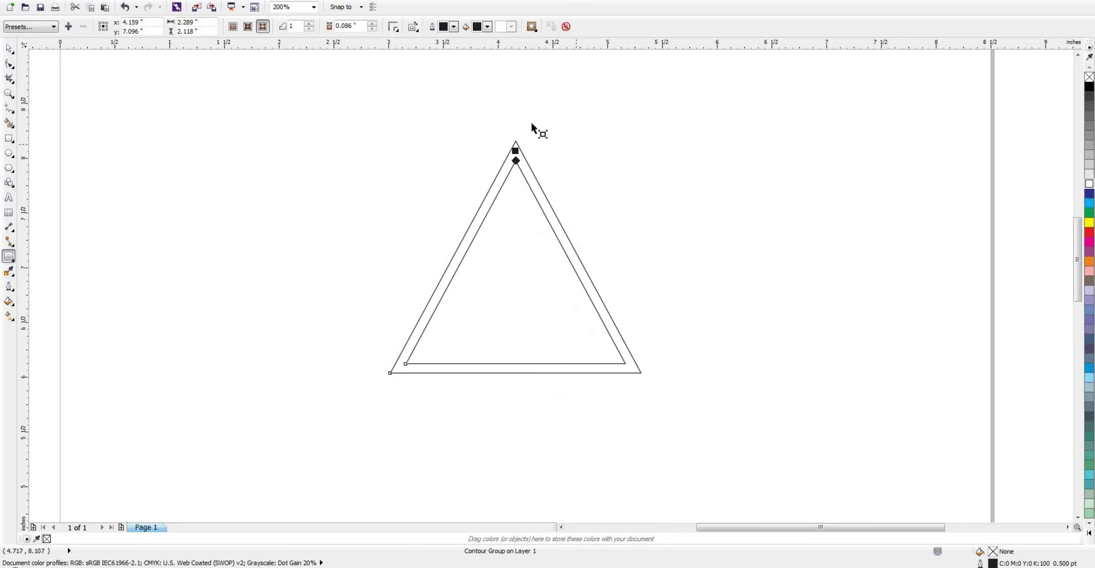
pyautogui.click(309, 24)
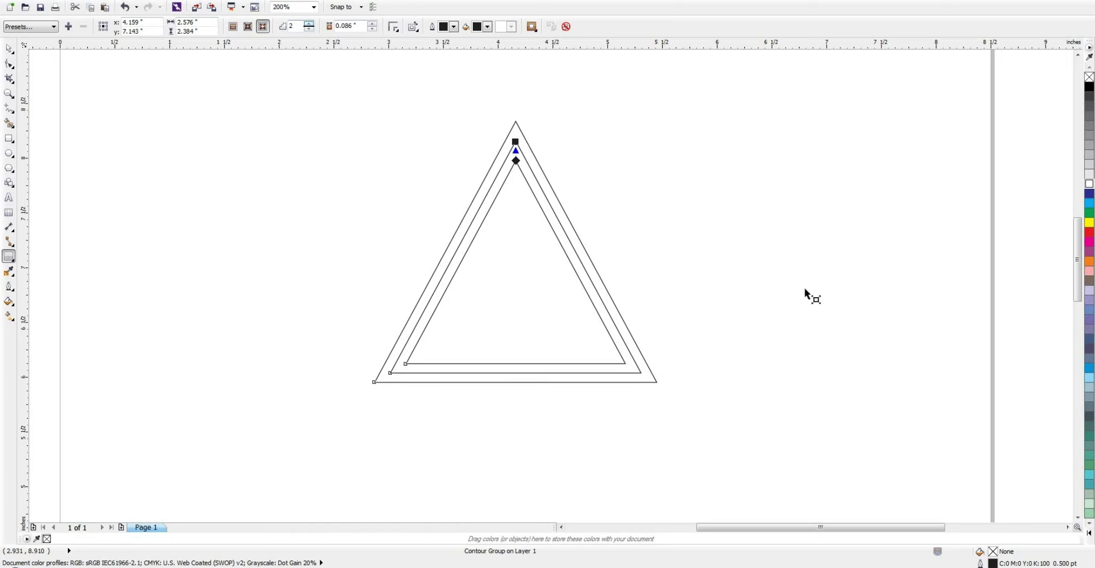
# Step: Fill the contour black, remove its outline, and break the contour group apart
pyautogui.click(1089, 174)
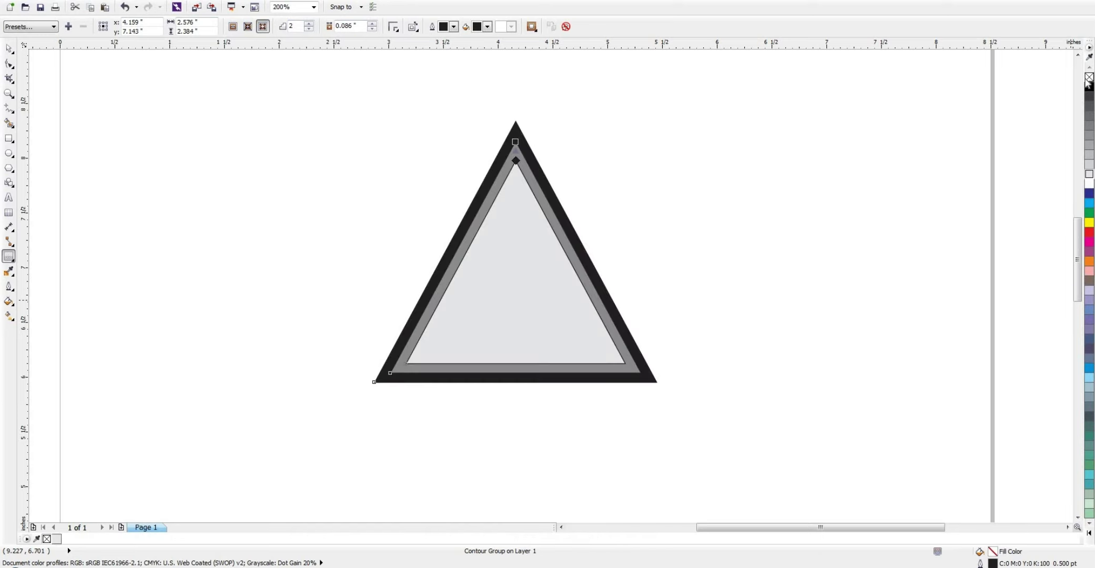
pyautogui.rightClick(1090, 77)
pyautogui.hotkey('alt', 'a')
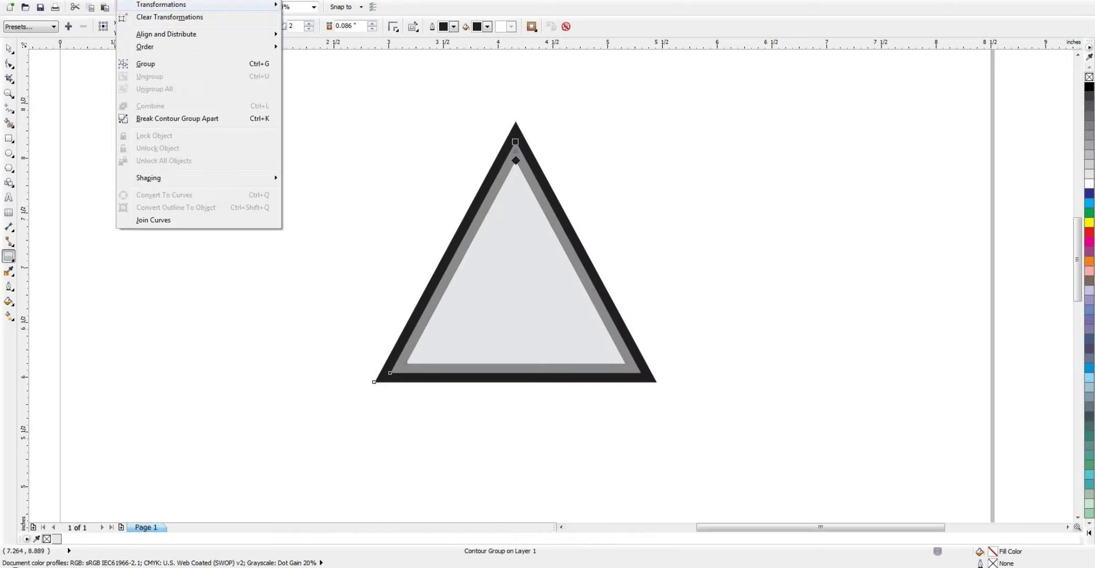
pyautogui.click(202, 115)
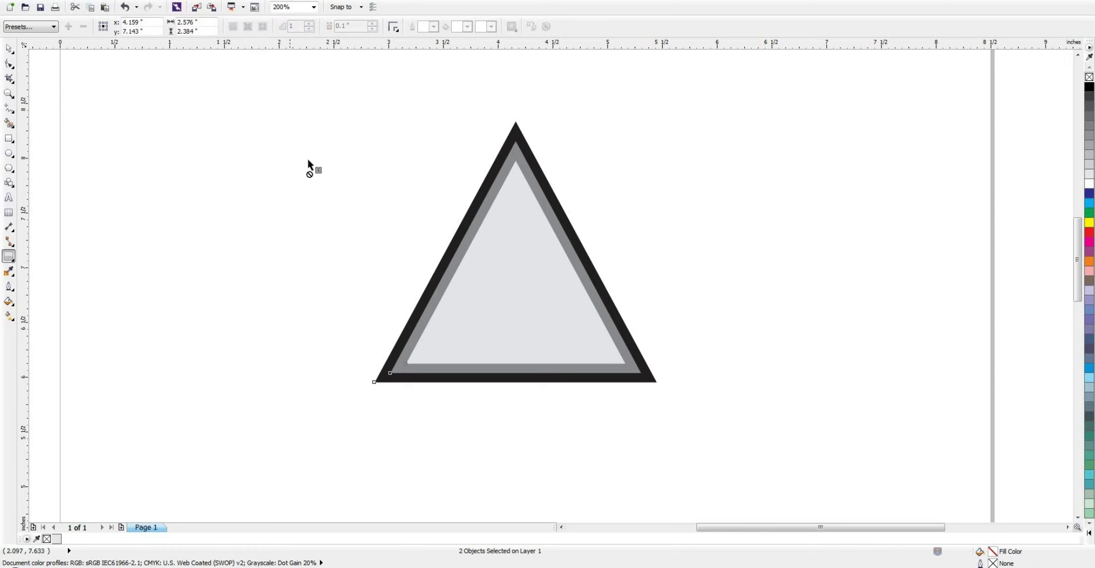
# Step: Turn the grey middle triangle white
pyautogui.press('space')
pyautogui.click(266, 172)
pyautogui.click(517, 152)
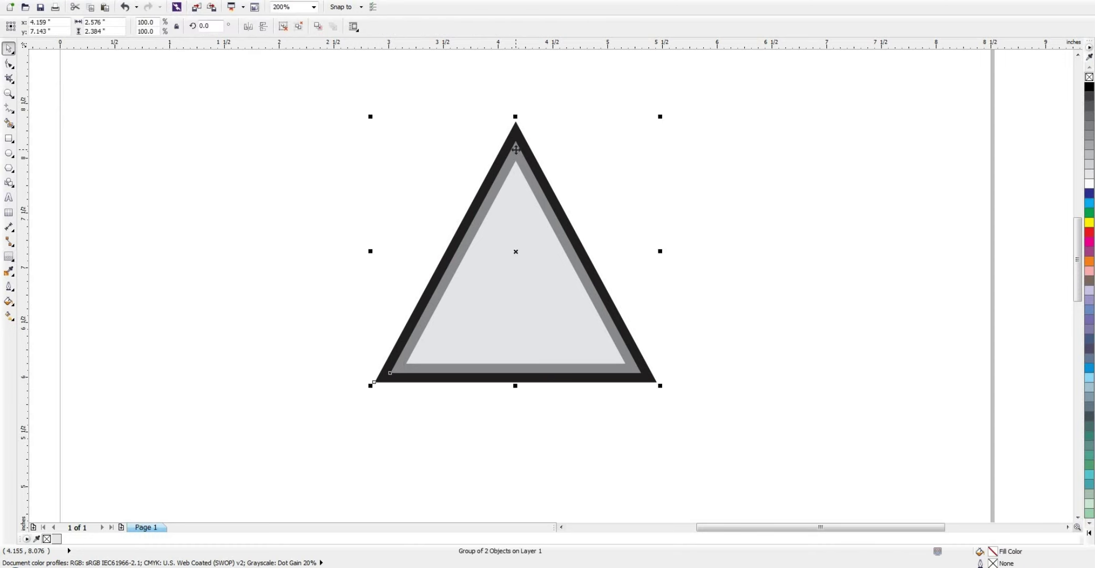
pyautogui.click(621, 210)
pyautogui.click(520, 154)
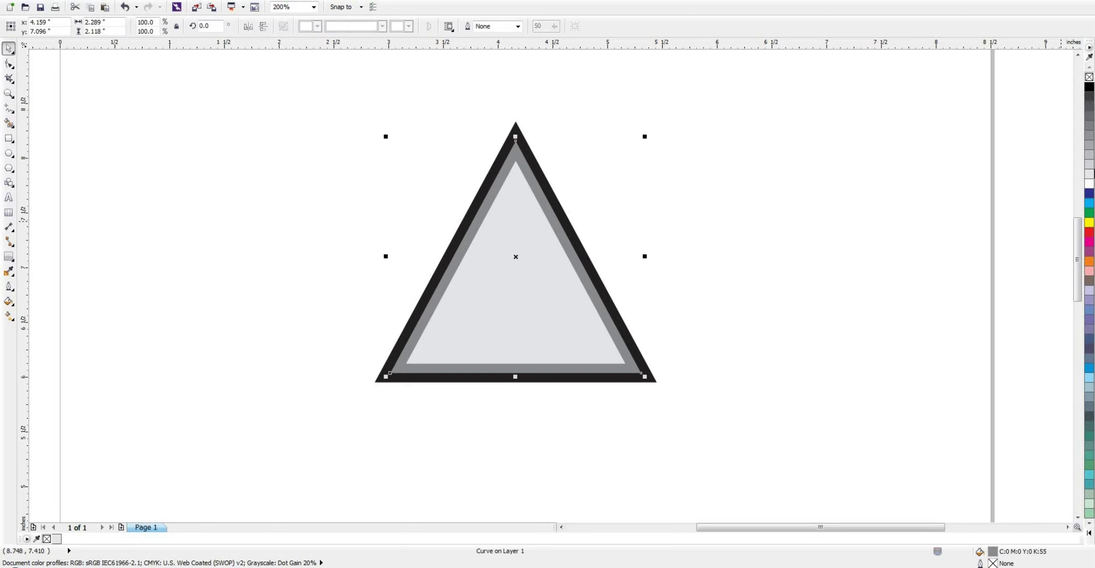
pyautogui.rightClick(1089, 184)
# Step: Fill the inner light grey triangle with solid black
pyautogui.press('Escape')
pyautogui.hotkey('ctrl', 'a')
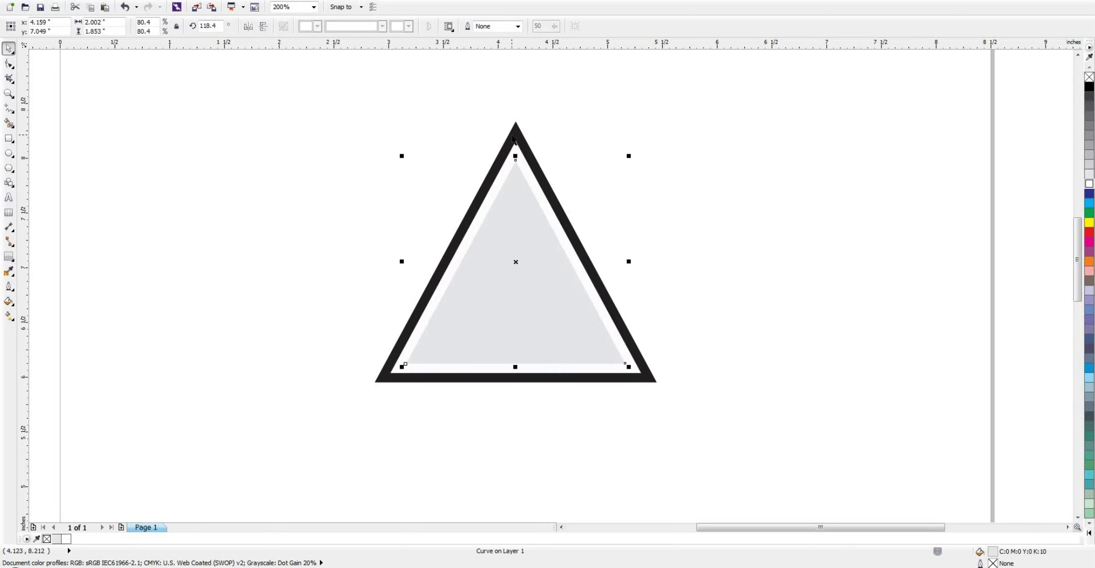
pyautogui.click(1089, 87)
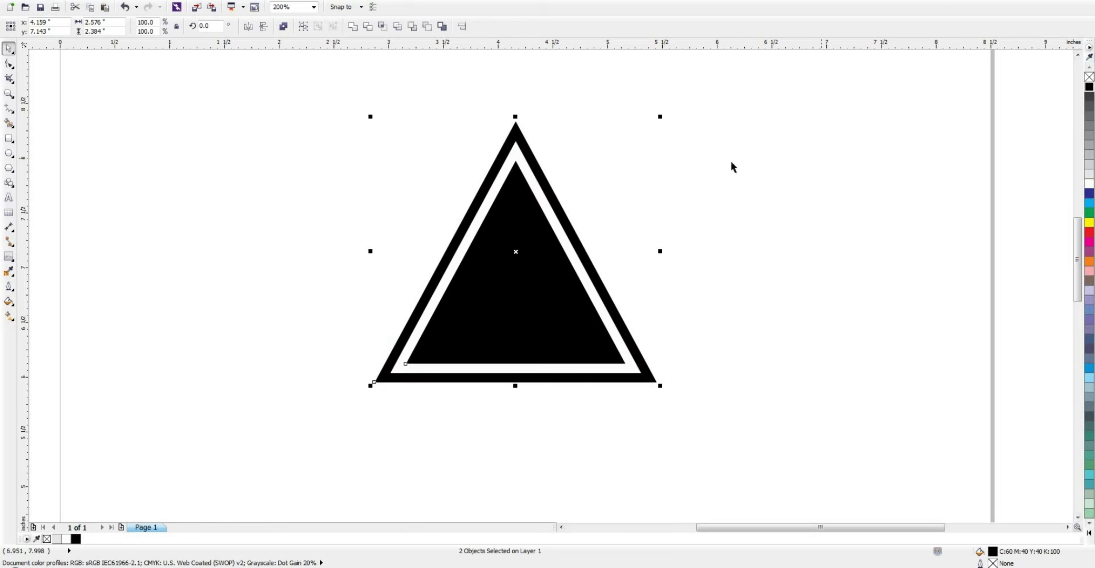
pyautogui.press('Escape')
# Step: Draw a white rectangle centred across the middle of the triangle
pyautogui.click(8, 139)
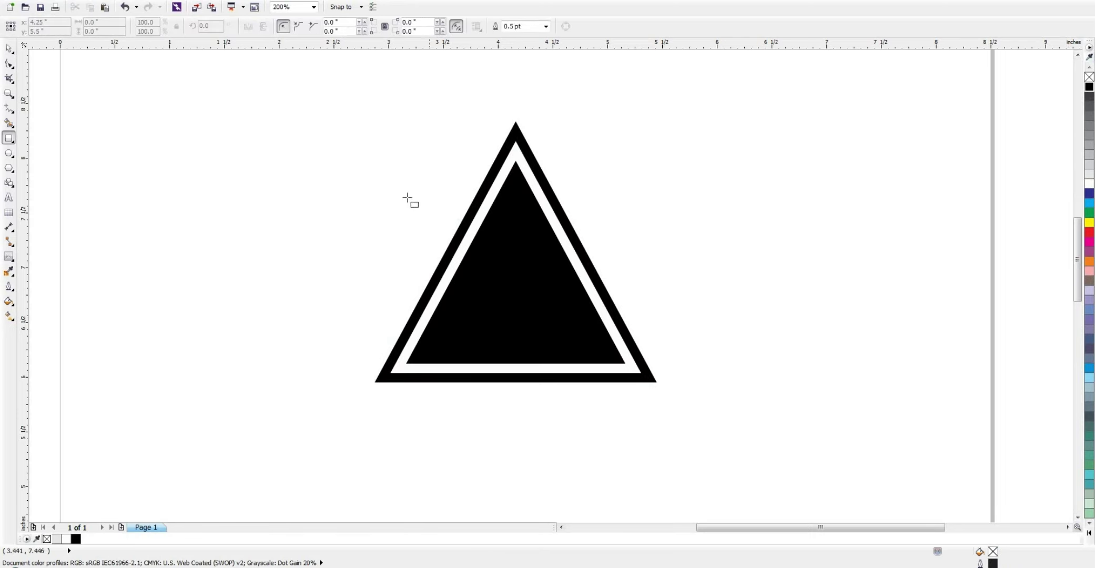
pyautogui.moveTo(408, 197); pyautogui.dragTo(674, 298)
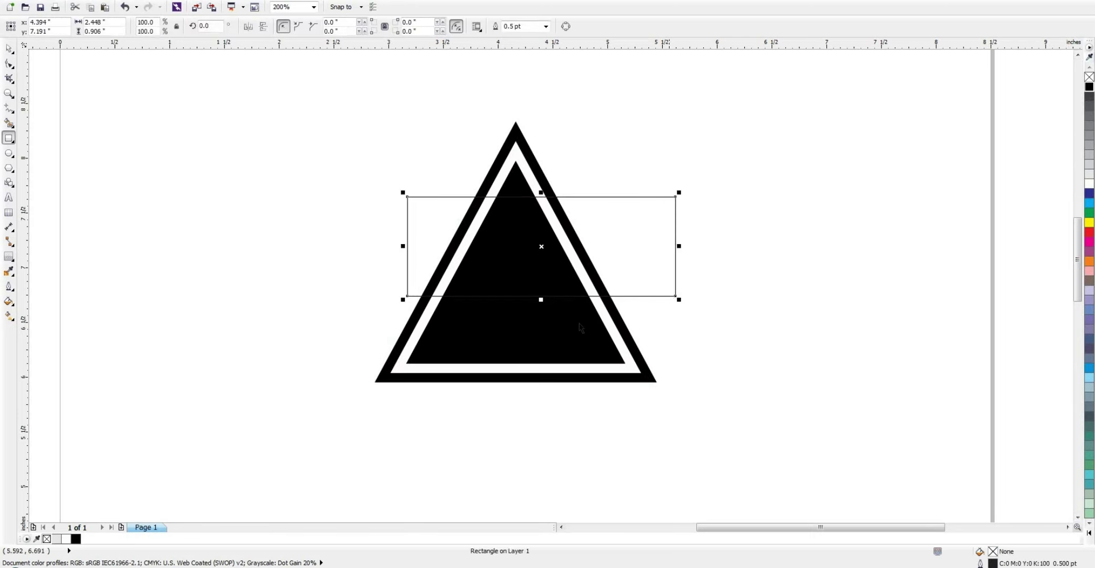
pyautogui.press('space')
pyautogui.keyDown('shift'); pyautogui.click(515, 342); pyautogui.keyUp('shift')
pyautogui.press('c')
pyautogui.press('e')
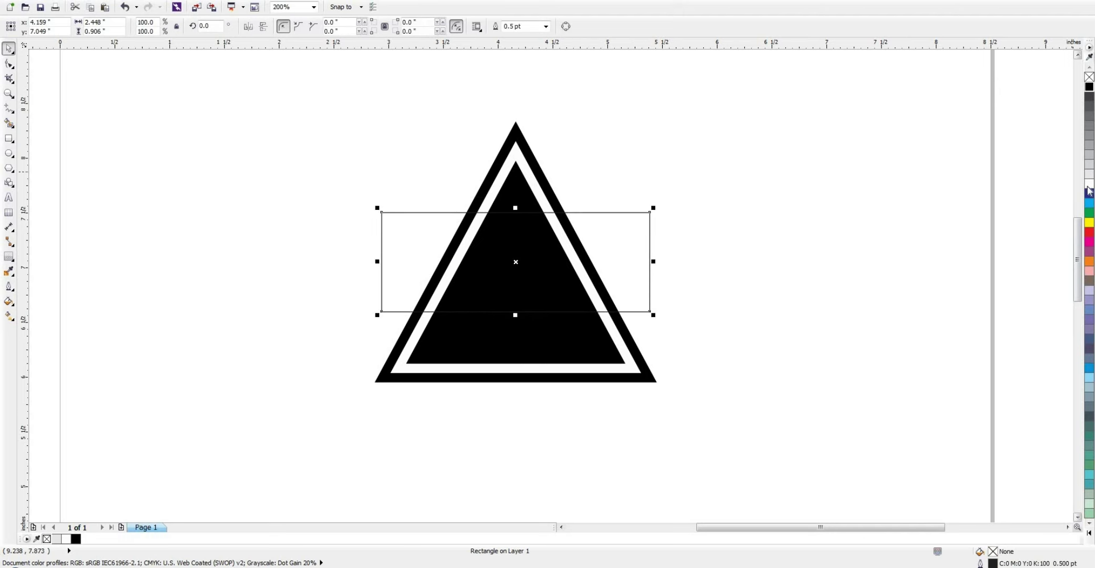
pyautogui.click(1089, 183)
# Step: Give the rectangle a 3.0 pt outline behind the fill with round corners, then convert it to curves
pyautogui.press('F12')
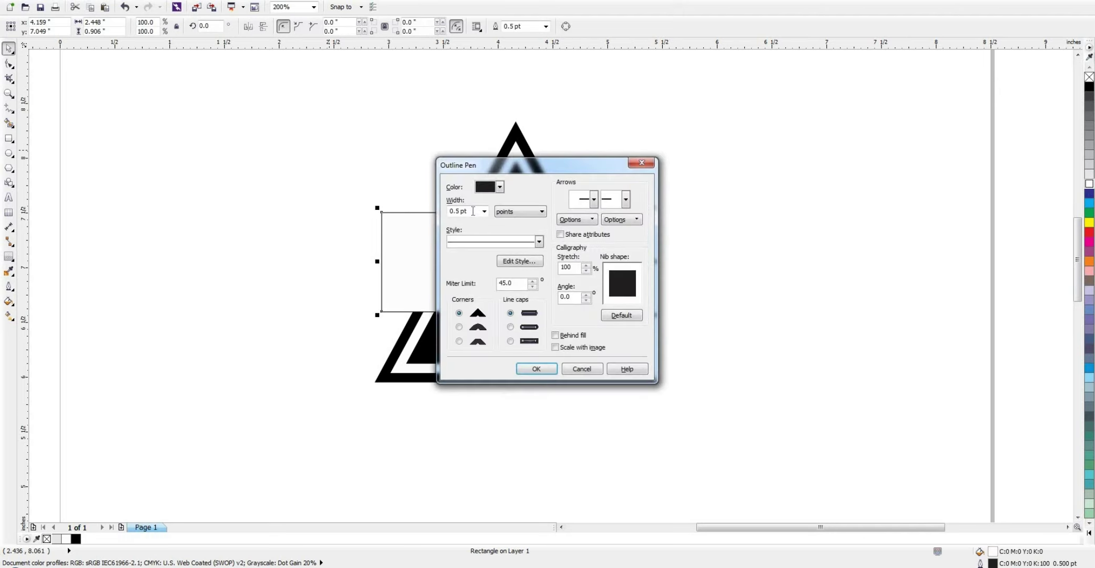
pyautogui.click(484, 211)
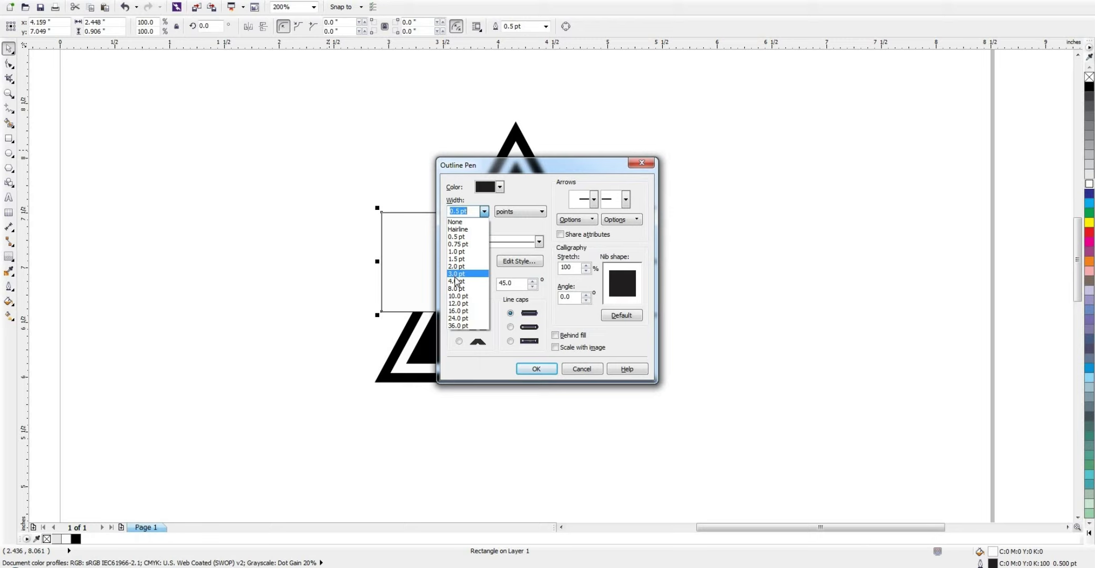
pyautogui.click(456, 274)
pyautogui.click(582, 348)
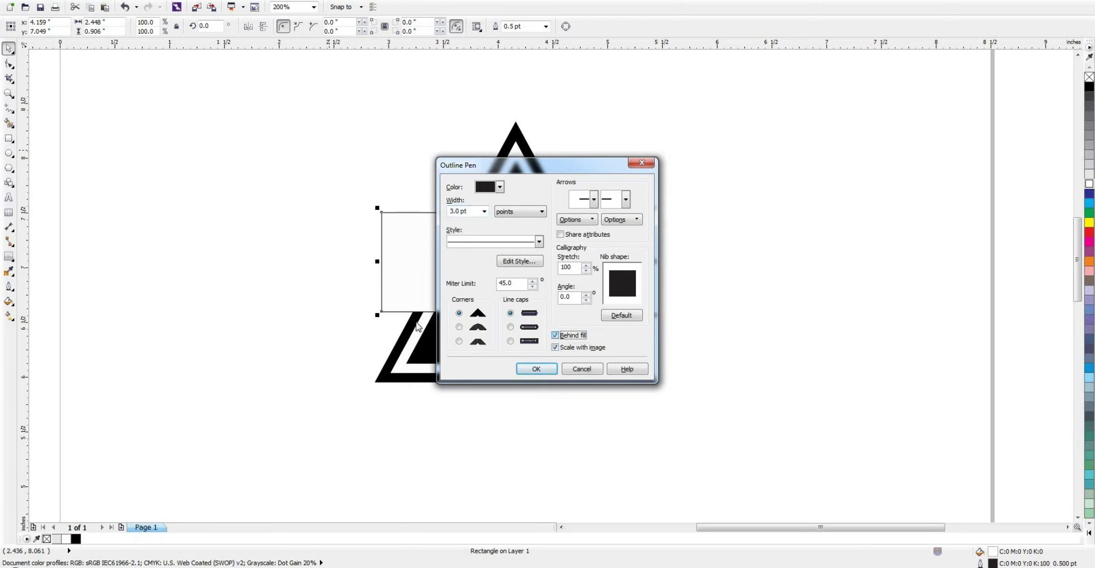
pyautogui.click(510, 327)
pyautogui.click(459, 327)
pyautogui.click(536, 369)
pyautogui.hotkey('ctrl', 'q')
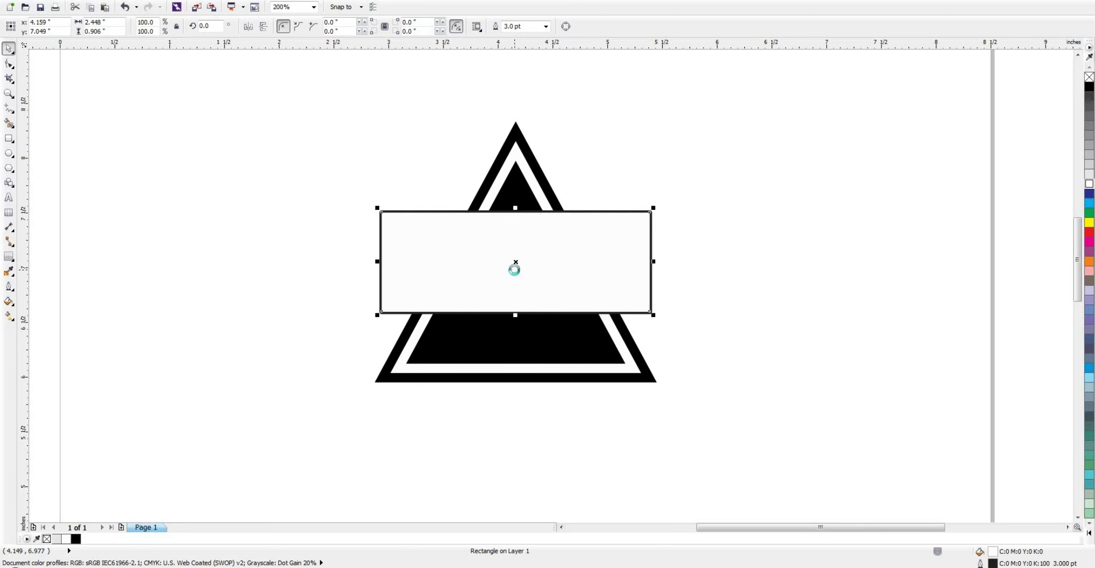
pyautogui.press('F10')
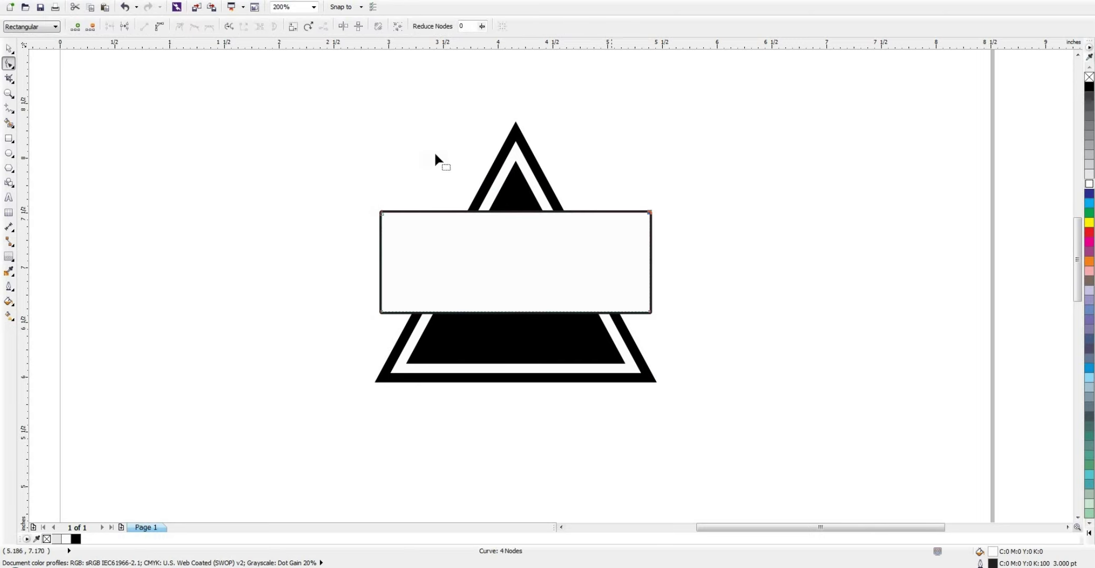
# Step: Change the nudge distance value on the property bar
pyautogui.press('space')
pyautogui.click(432, 148)
pyautogui.doubleClick(345, 26)
pyautogui.write('0.1 "')
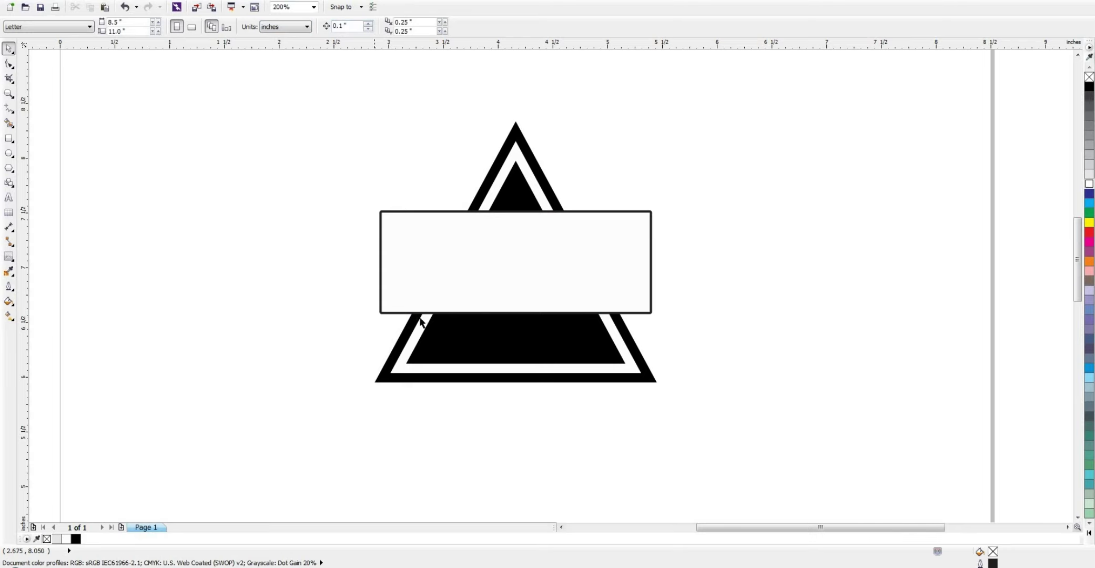
# Step: Nudge the banner's top nodes inward to slant its top edge
pyautogui.press('F10')
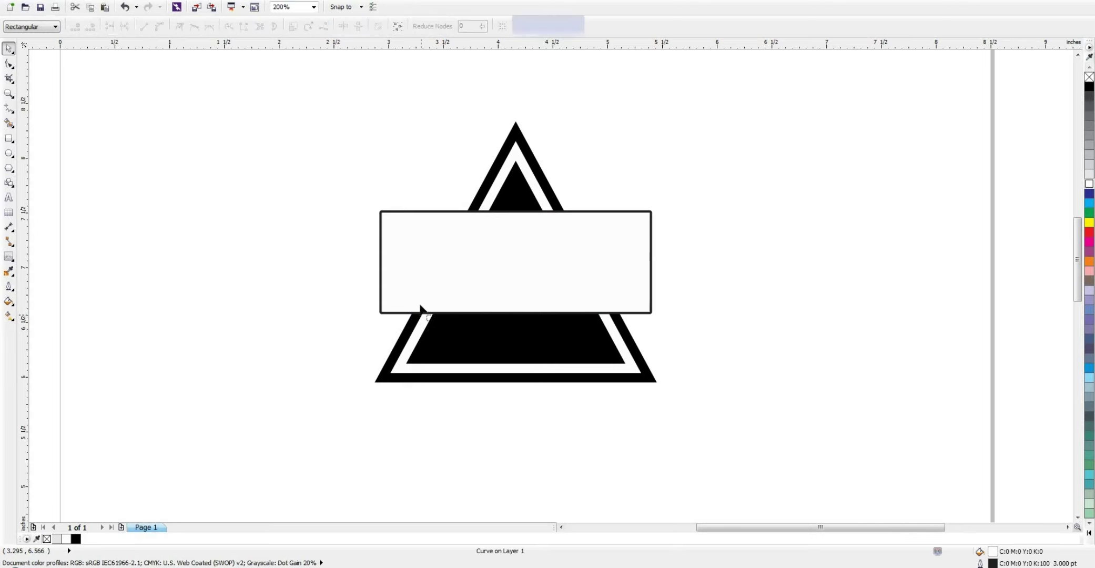
pyautogui.moveTo(353, 202); pyautogui.dragTo(393, 244)
pyautogui.press('Right')
pyautogui.press('Right')
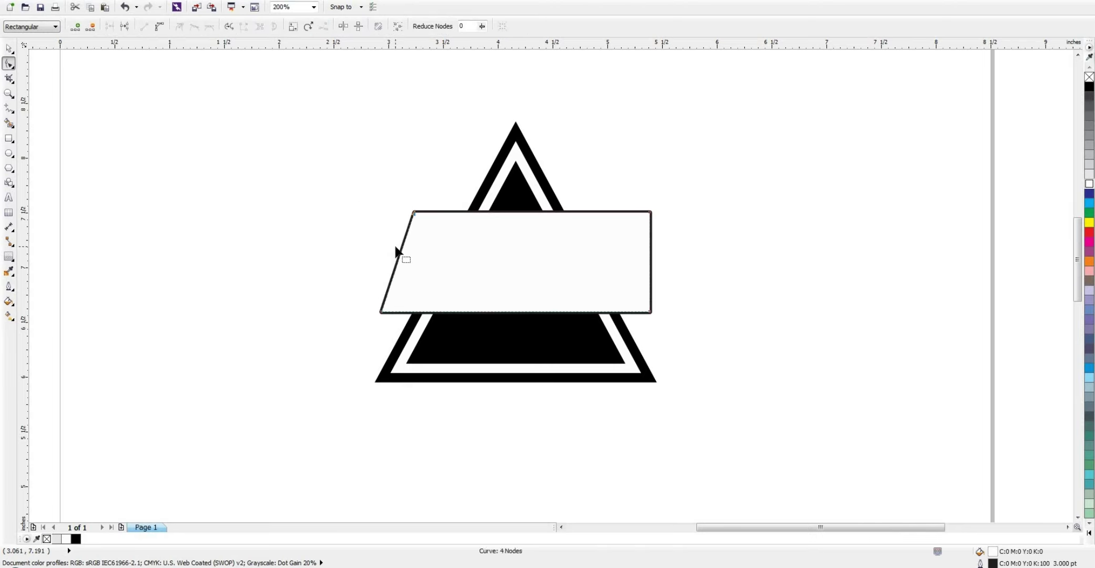
pyautogui.press('Right')
pyautogui.press('Right')
pyautogui.press('Right')
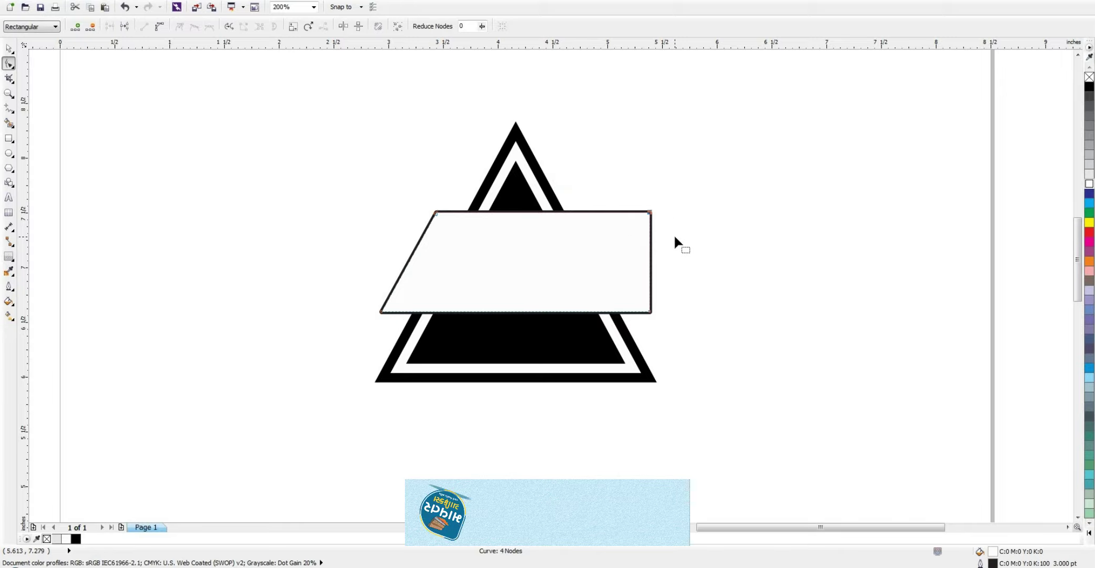
pyautogui.press('Left')
pyautogui.press('Left')
pyautogui.press('Left')
pyautogui.press('Left')
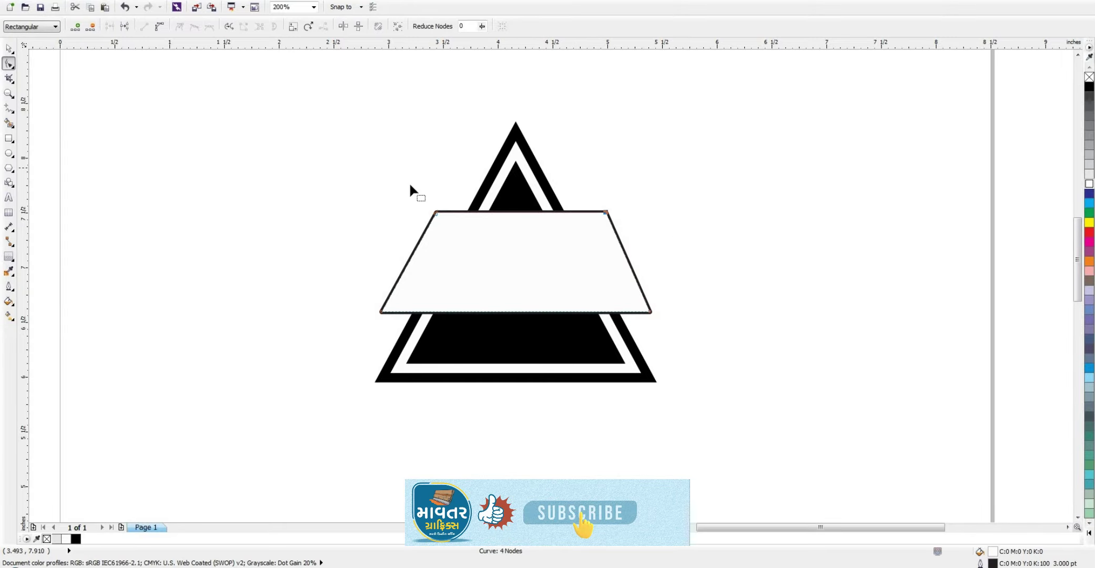
# Step: Widen the banner's bottom so it flares past the triangle's base
pyautogui.moveTo(594, 194)
pyautogui.mouseDown()
pyautogui.moveTo(686, 320)
pyautogui.moveTo(720, 313)
pyautogui.mouseUp()
pyautogui.press('space')
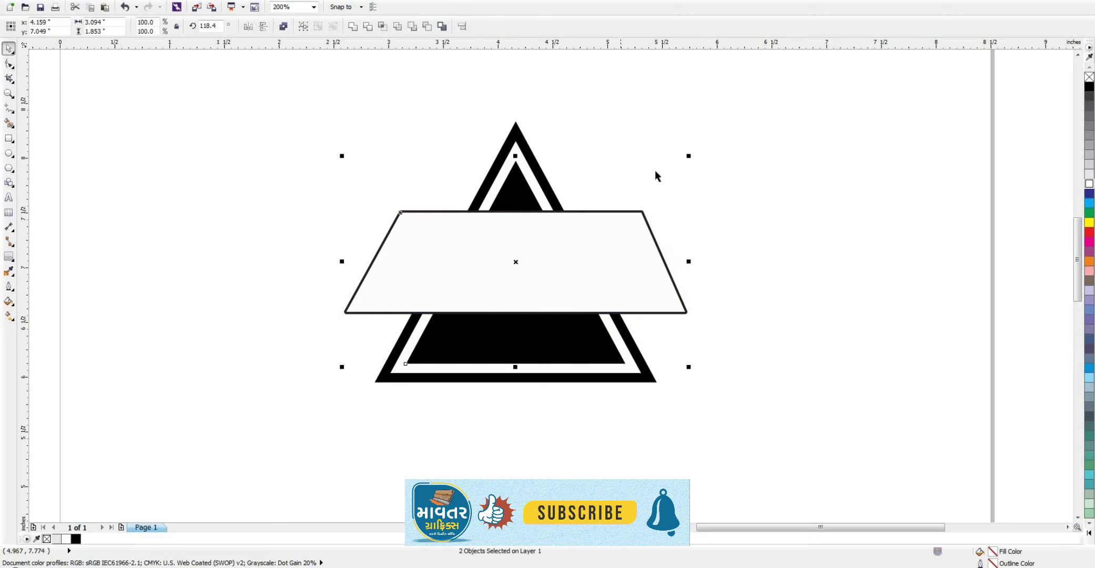
pyautogui.click(611, 248)
pyautogui.keyDown('shift'); pyautogui.click(512, 180); pyautogui.keyUp('shift')
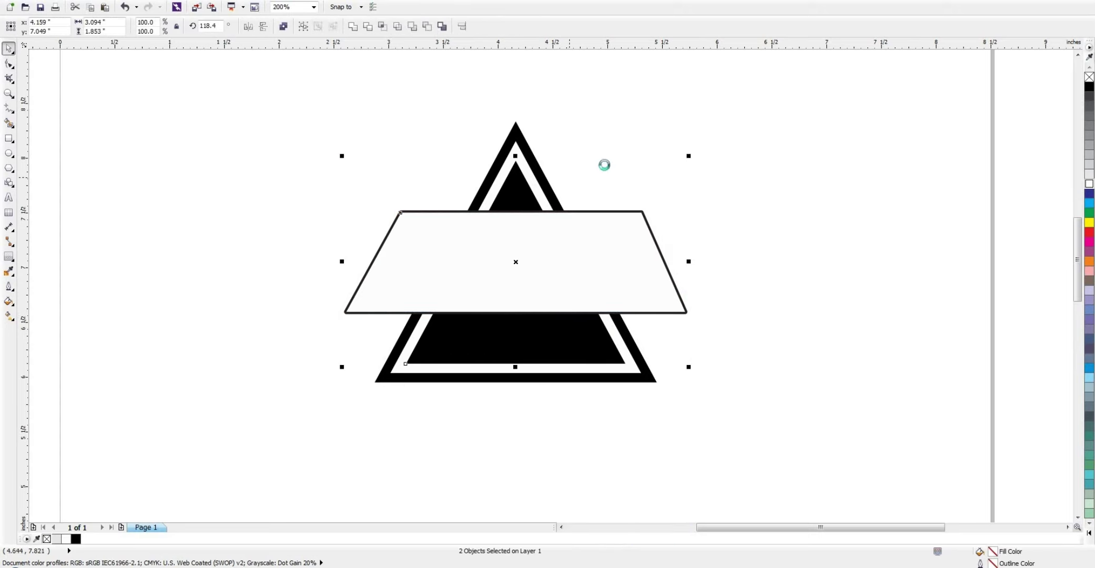
pyautogui.click(619, 165)
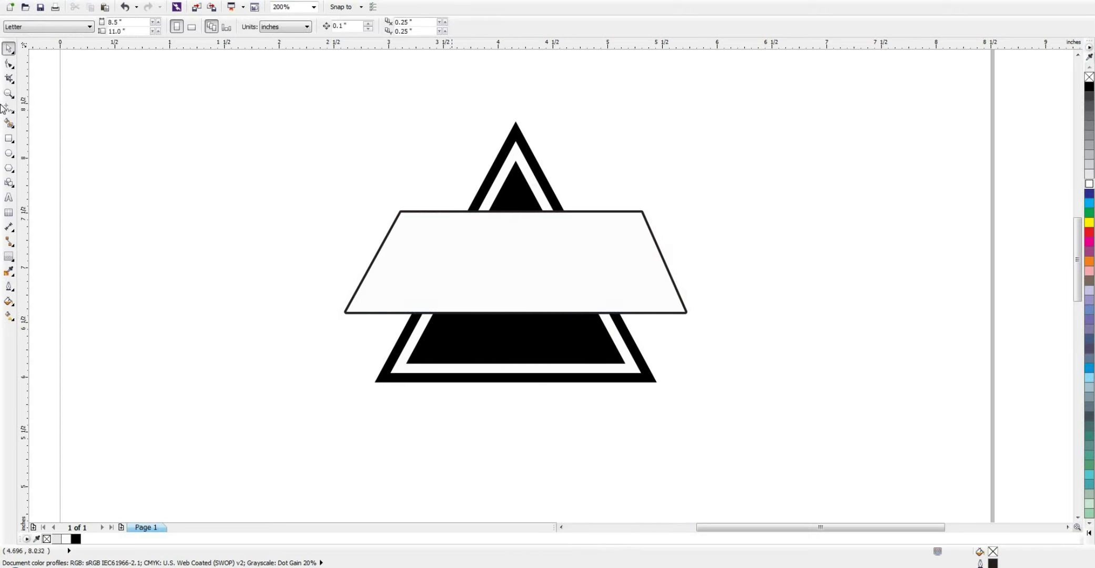
# Step: Type 'AQUAFINE' over 'Packaged Drinking Water' as text inside the banner, fixing a typo
pyautogui.click(8, 198)
pyautogui.click(480, 255)
pyautogui.write('dsf')
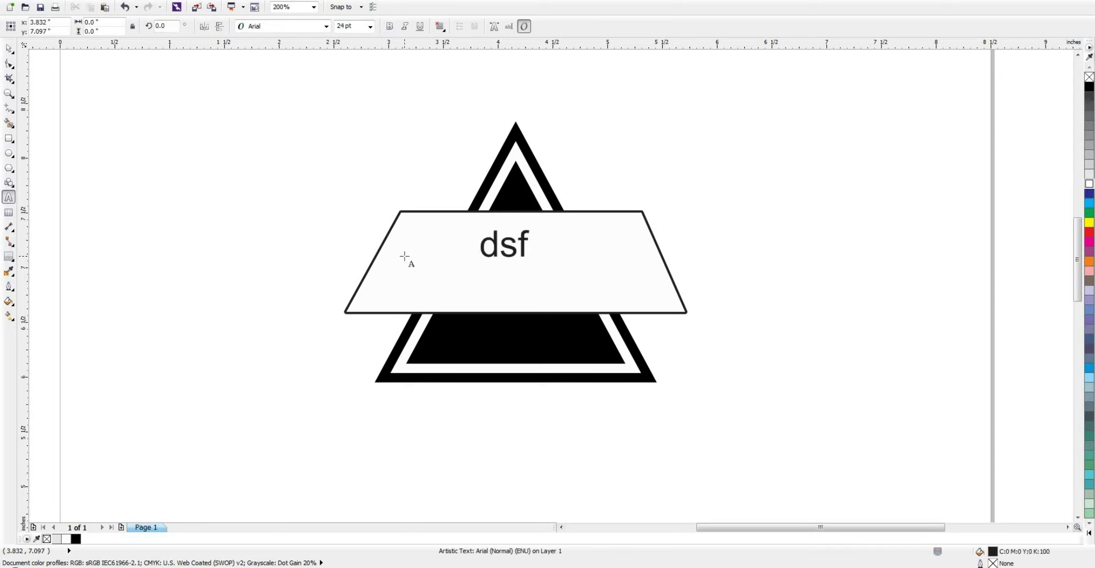
pyautogui.hotkey('ctrl', 'a')
pyautogui.write('A')
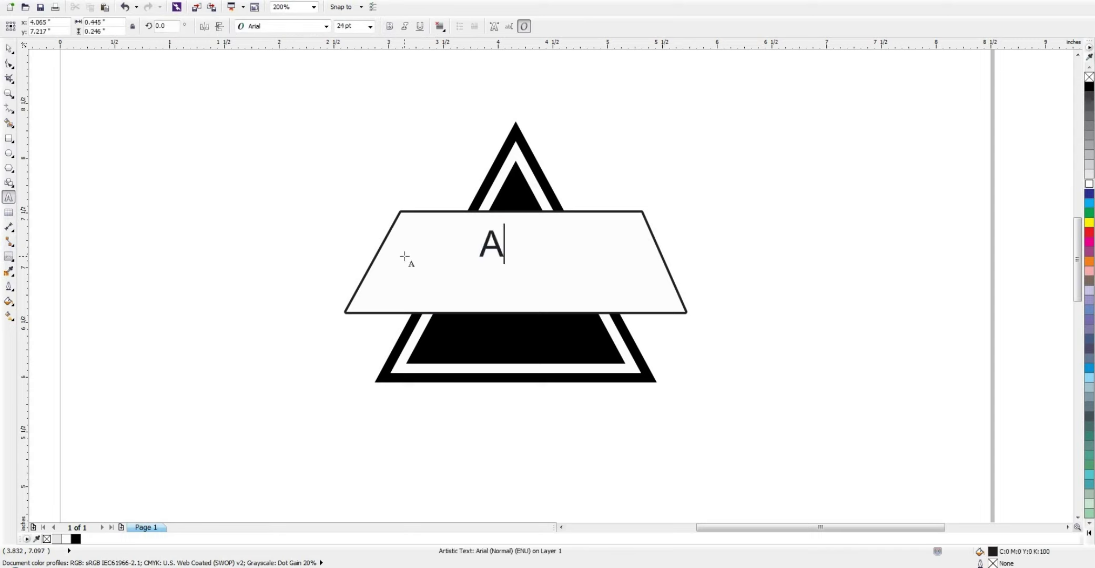
pyautogui.write('QUAF')
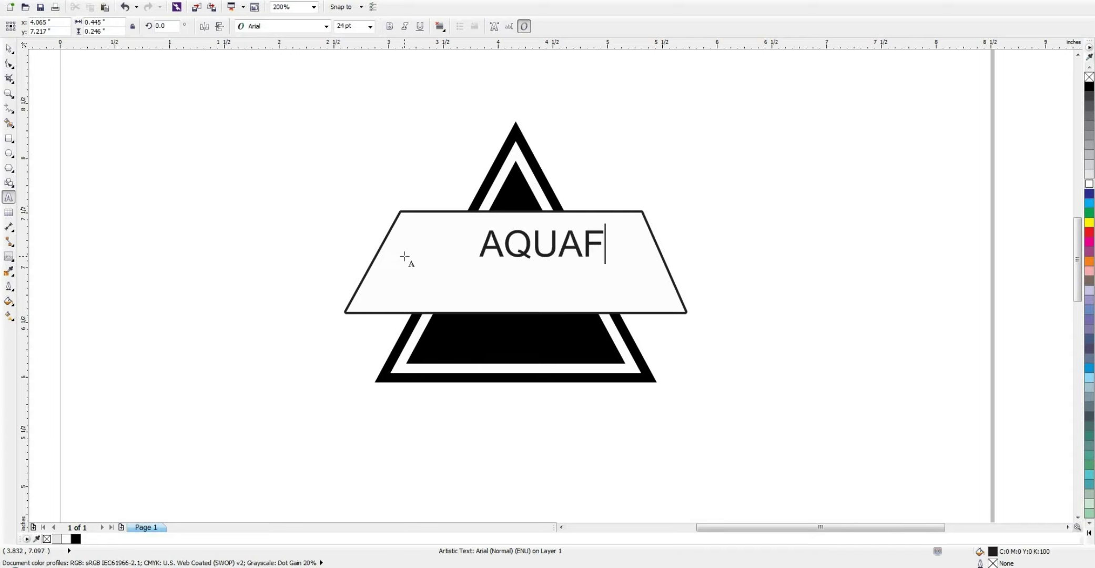
pyautogui.write('INE ')
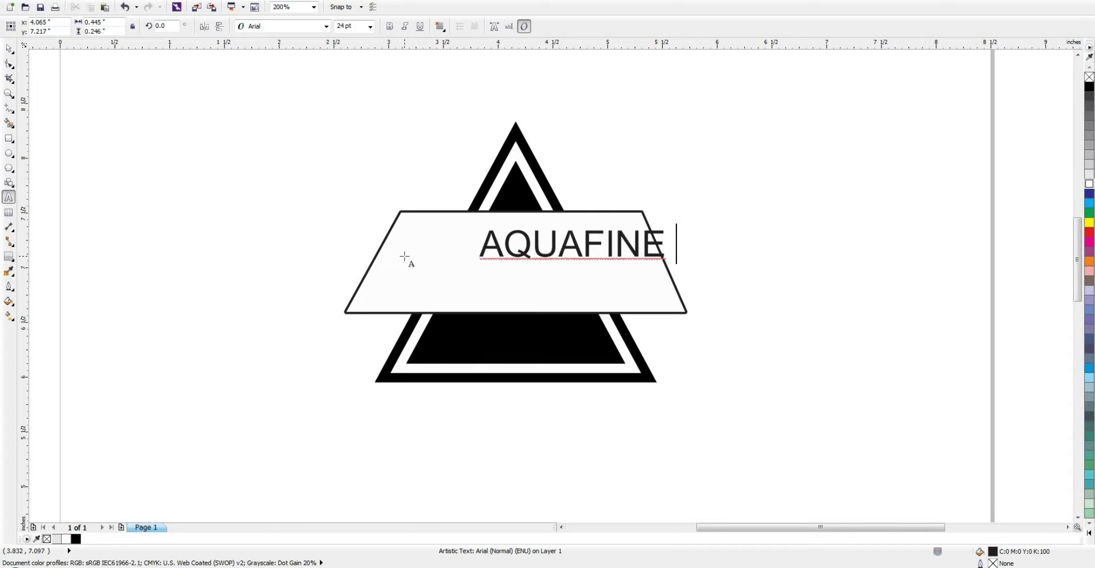
pyautogui.write('P')
pyautogui.write('ac')
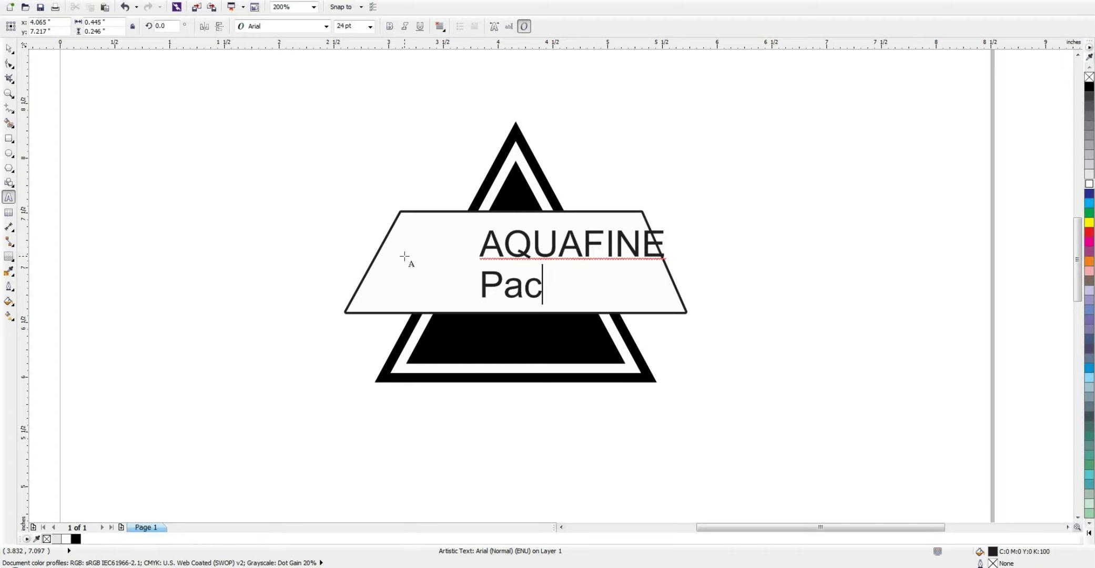
pyautogui.write('kag')
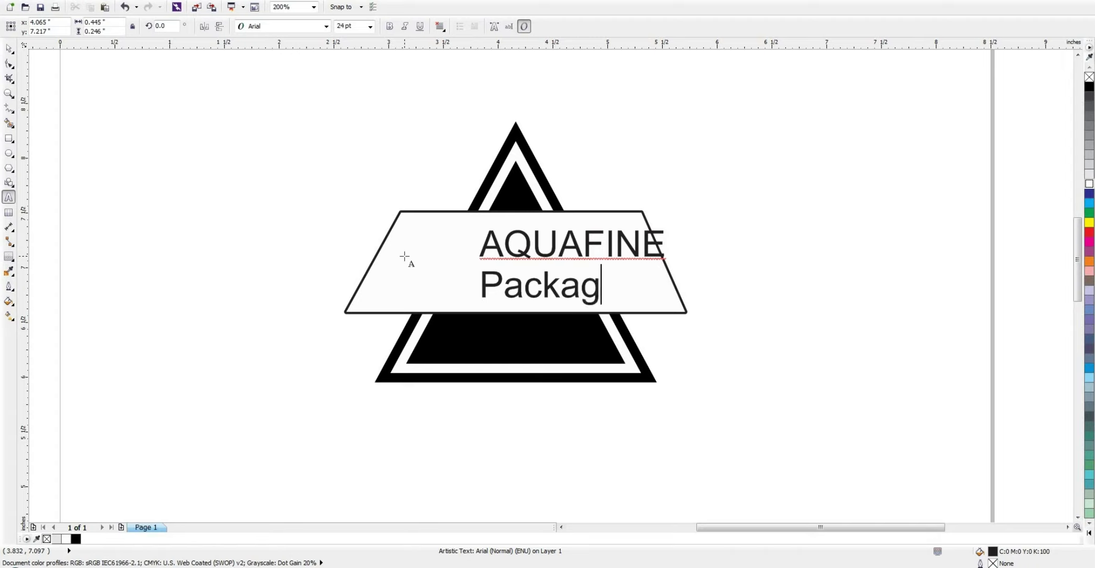
pyautogui.write('ed Dr')
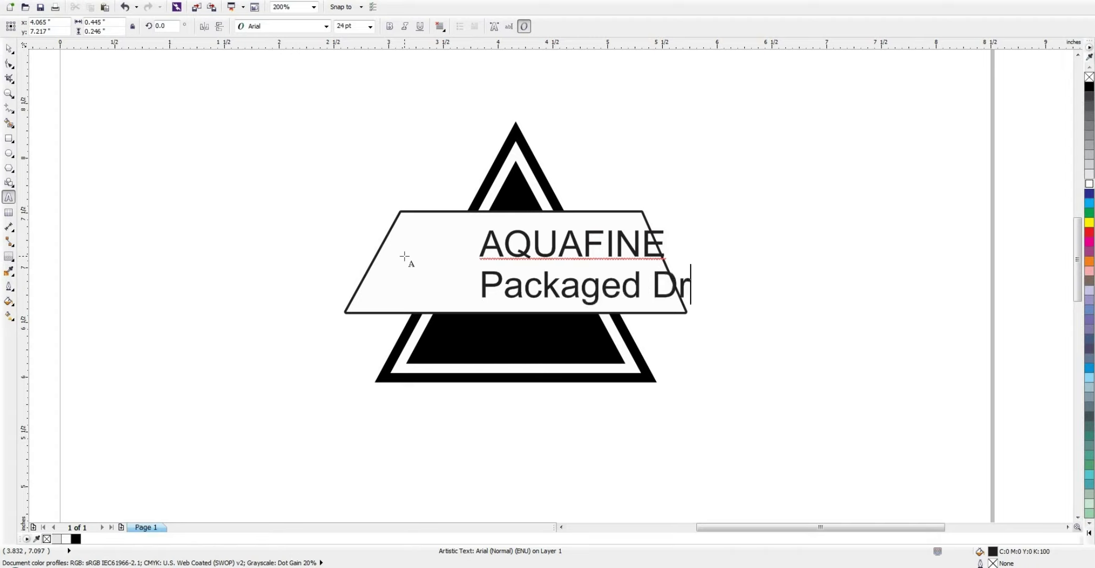
pyautogui.write('inki')
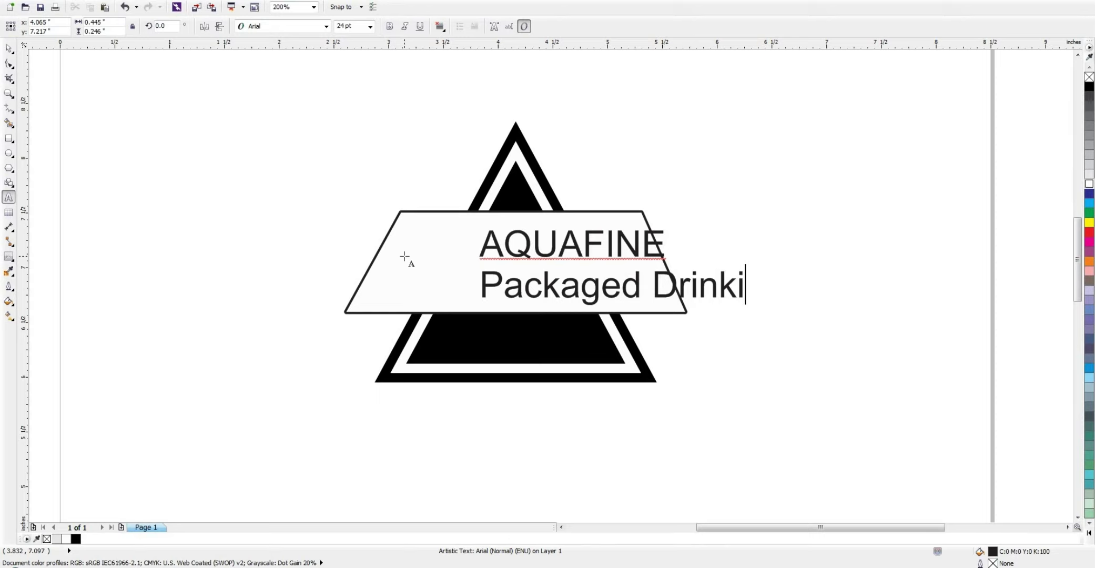
pyautogui.write('ng Wa')
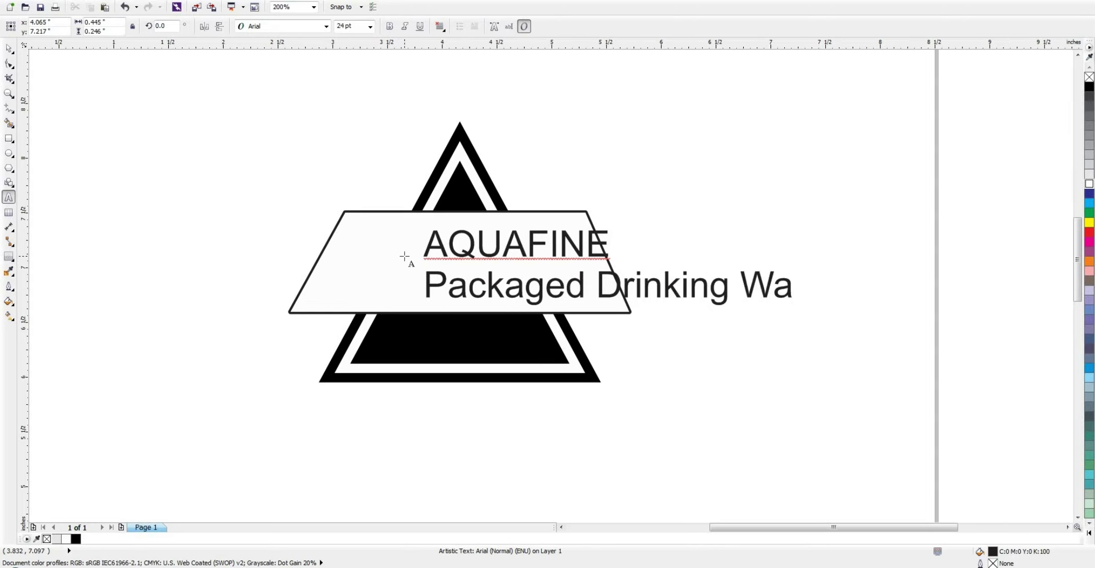
pyautogui.write('er')
pyautogui.press('BackSpace')
pyautogui.press('BackSpace')
pyautogui.write('ter')
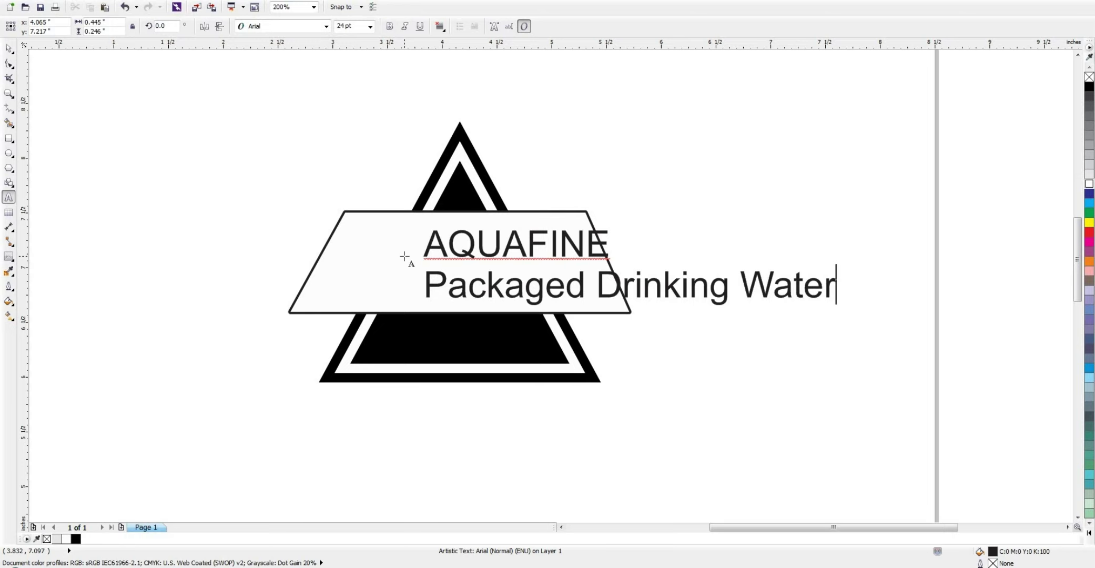
pyautogui.hotkey('ctrl', 'space')
# Step: Centre the text horizontally on the banner
pyautogui.keyDown('shift'); pyautogui.click(404, 257); pyautogui.keyUp('shift')
pyautogui.press('c')
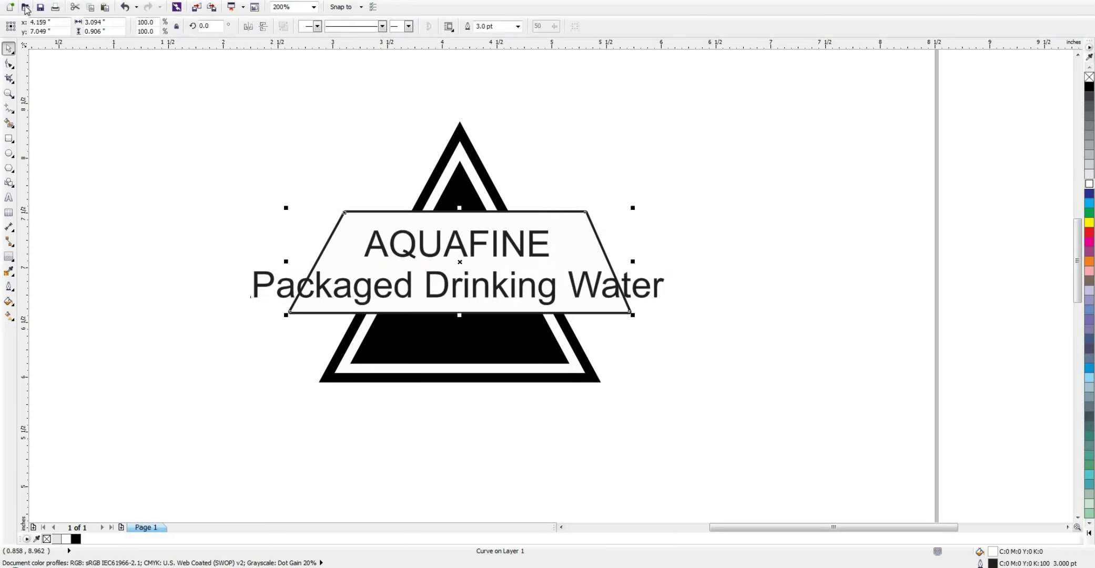
pyautogui.click(87, 184)
pyautogui.click(386, 252)
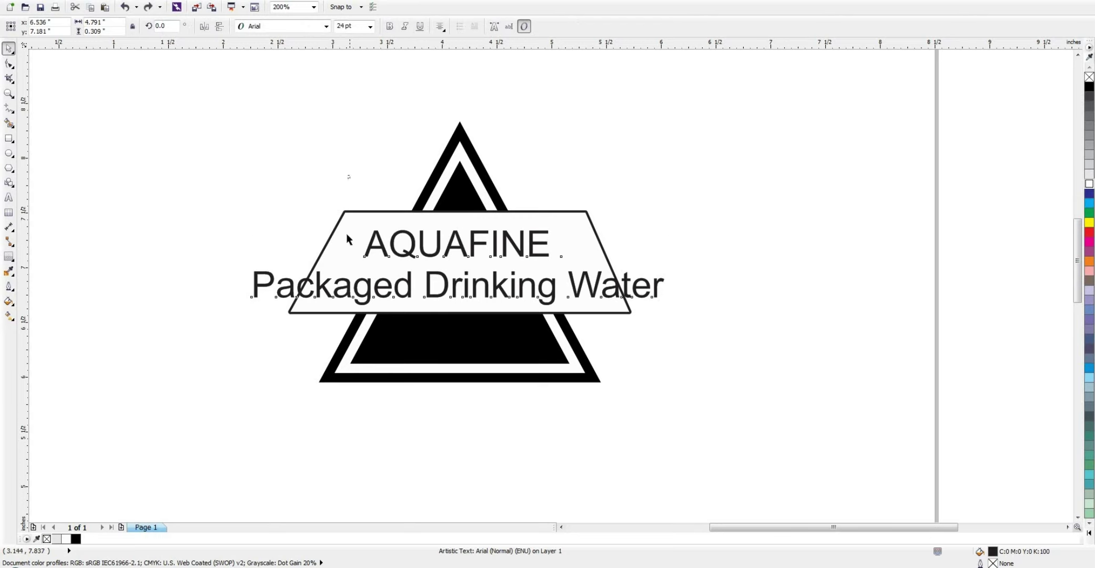
pyautogui.hotkey('ctrl', 'z')
pyautogui.hotkey('ctrl', 'shift', 'z')
# Step: Set AQUAFINE to Arno Pro SmText and make the Packaged Drinking Water line bold
pyautogui.click(371, 243)
pyautogui.click(372, 245)
pyautogui.click(262, 27)
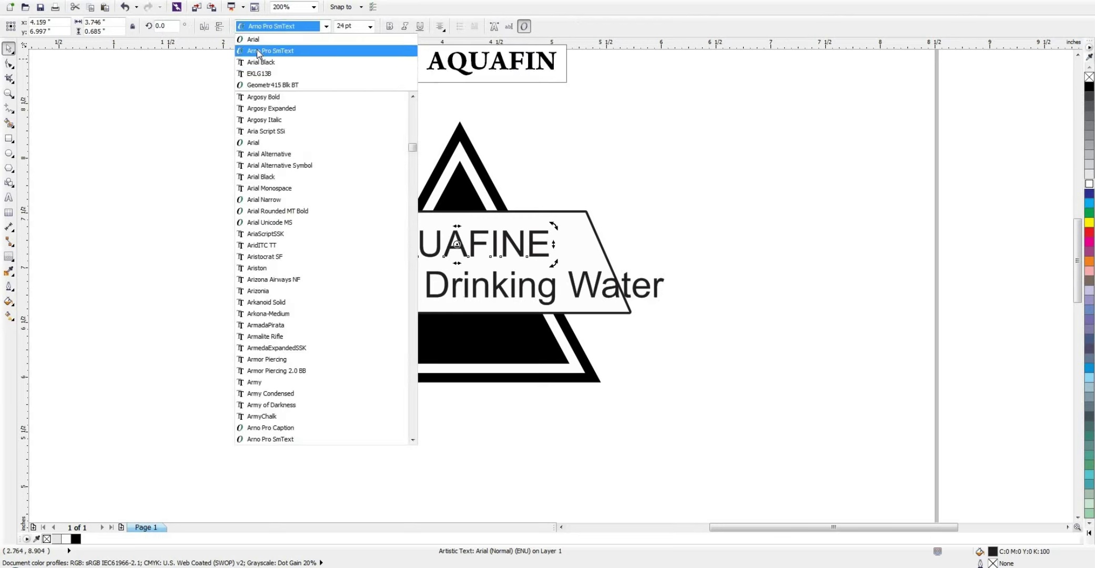
pyautogui.click(294, 46)
pyautogui.moveTo(444, 230); pyautogui.dragTo(448, 230)
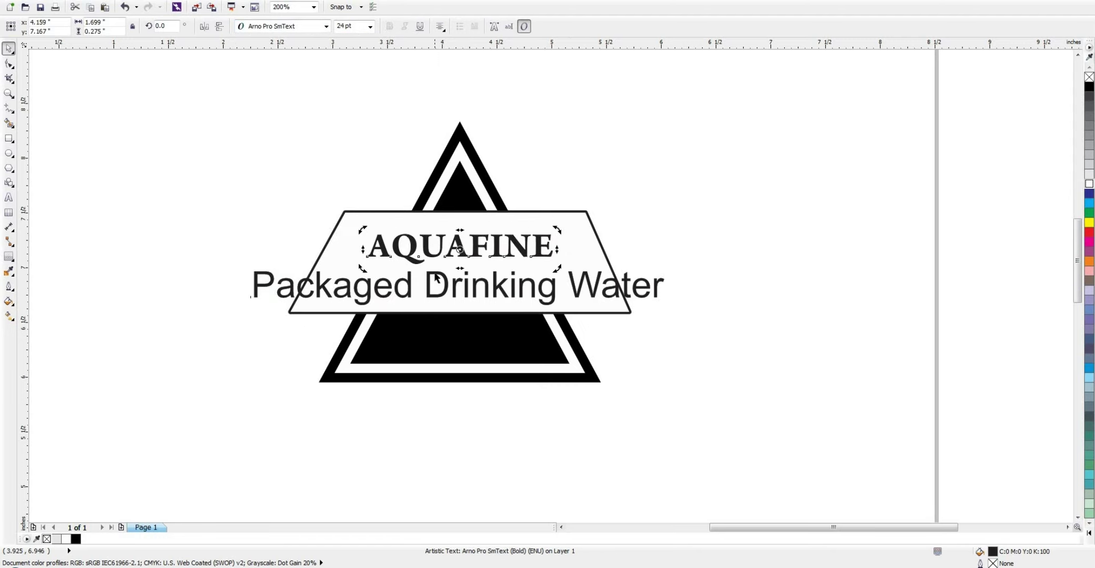
pyautogui.click(436, 277)
pyautogui.click(389, 27)
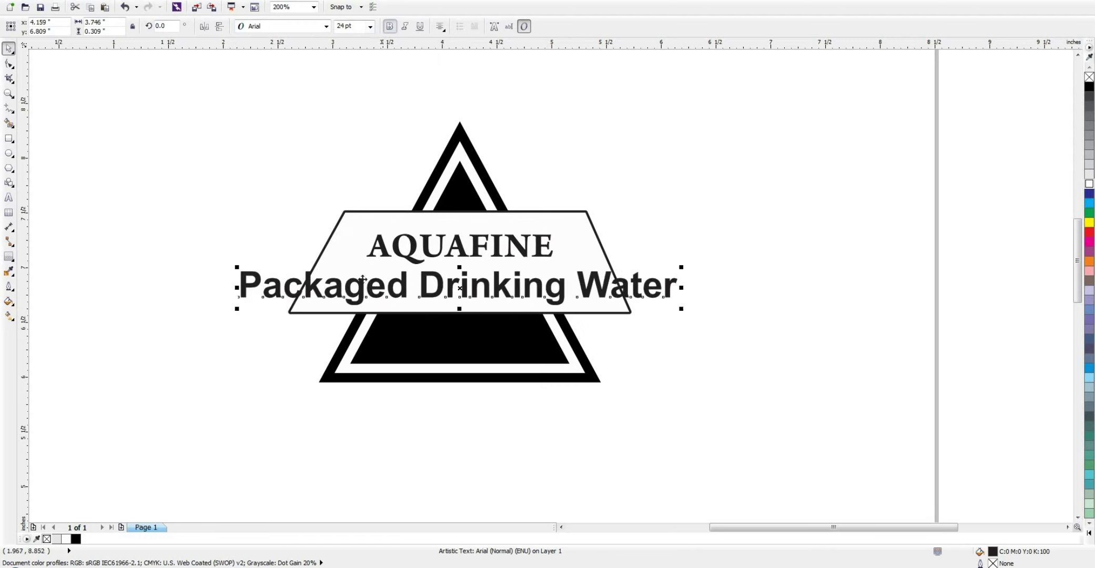
# Step: Change the subtitle to UPPERCASE and zoom in on the logo
pyautogui.doubleClick(358, 286)
pyautogui.hotkey('ctrl', 'a')
pyautogui.hotkey('shift', 'F4')
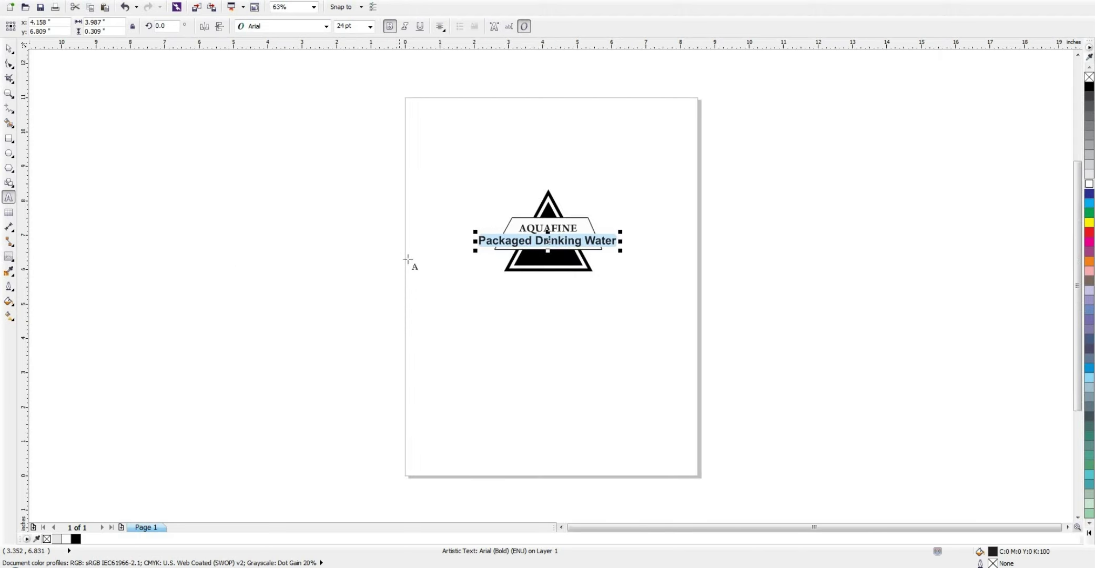
pyautogui.hotkey('shift', 'F3')
pyautogui.click(500, 269)
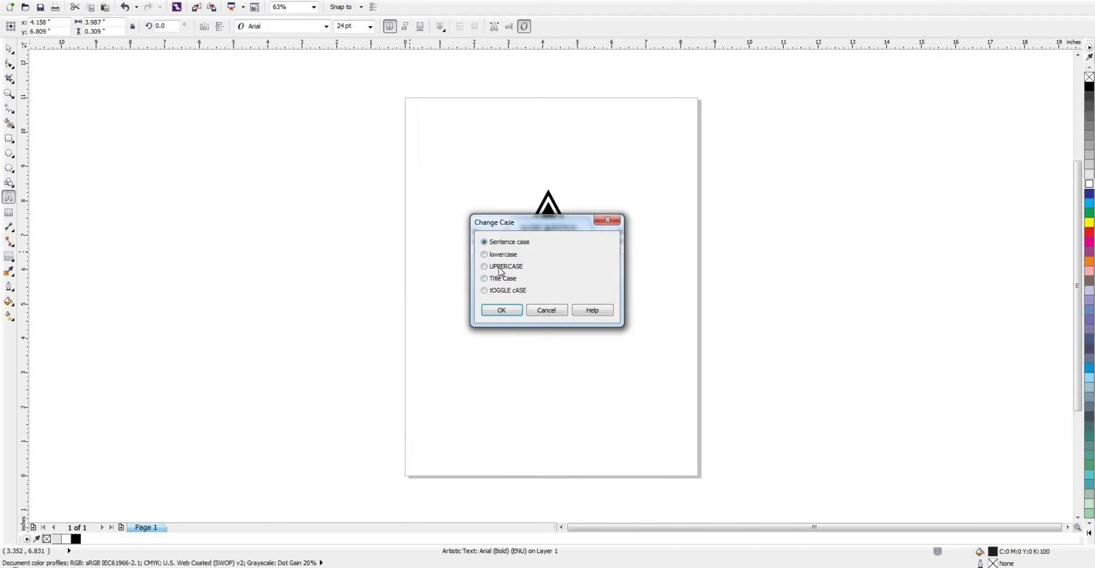
pyautogui.click(513, 309)
pyautogui.press('Escape')
pyautogui.press('F2')
pyautogui.moveTo(431, 167); pyautogui.dragTo(690, 305)
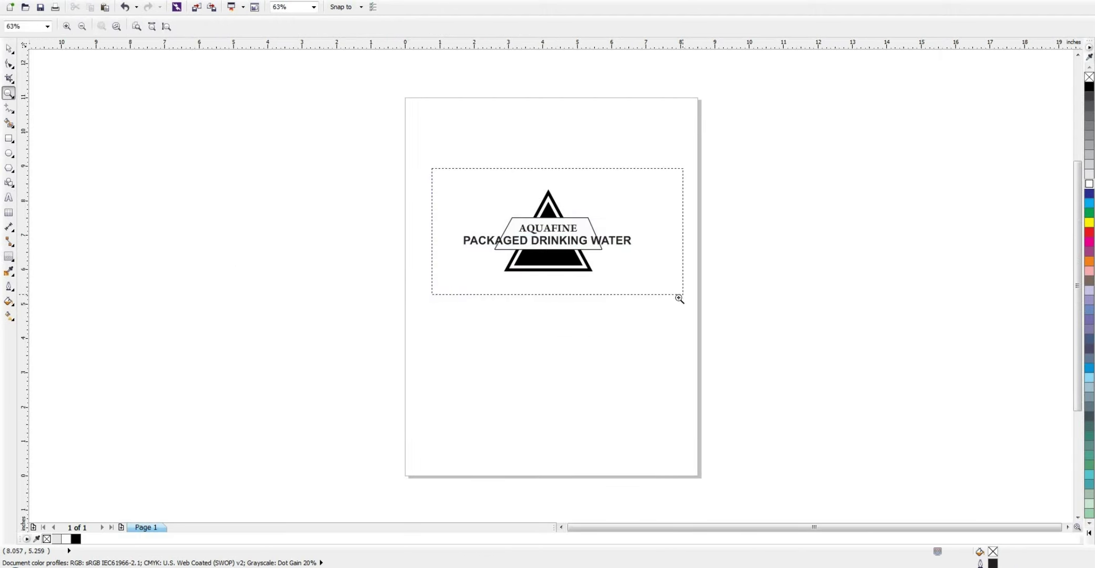
# Step: Shrink the subtitle to about 16 pt, enlarge AQUAFINE to about 33 pt, then centre and group them
pyautogui.click(826, 341)
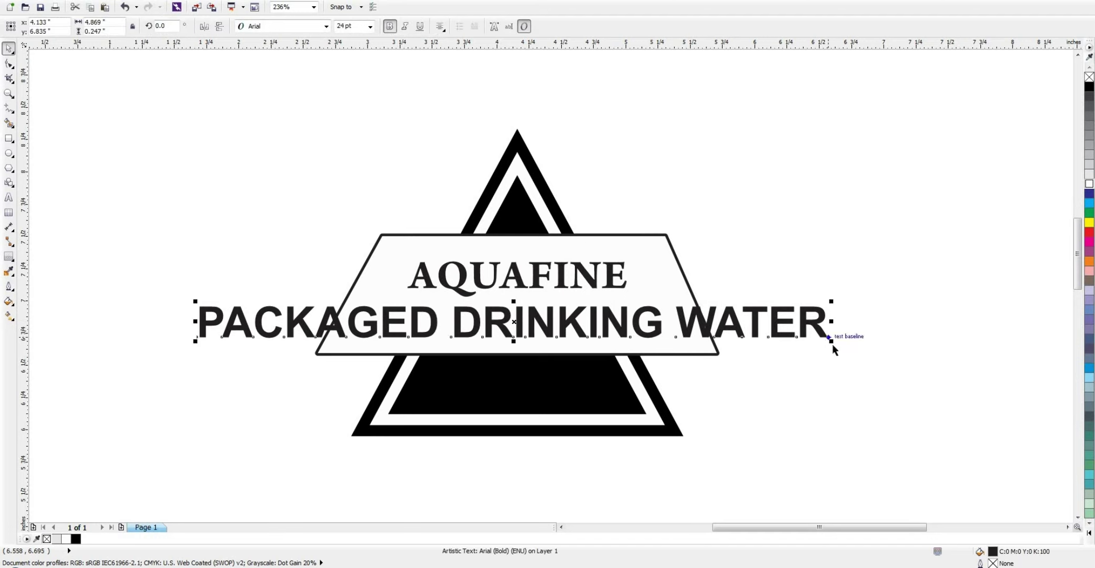
pyautogui.moveTo(826, 343); pyautogui.dragTo(672, 335)
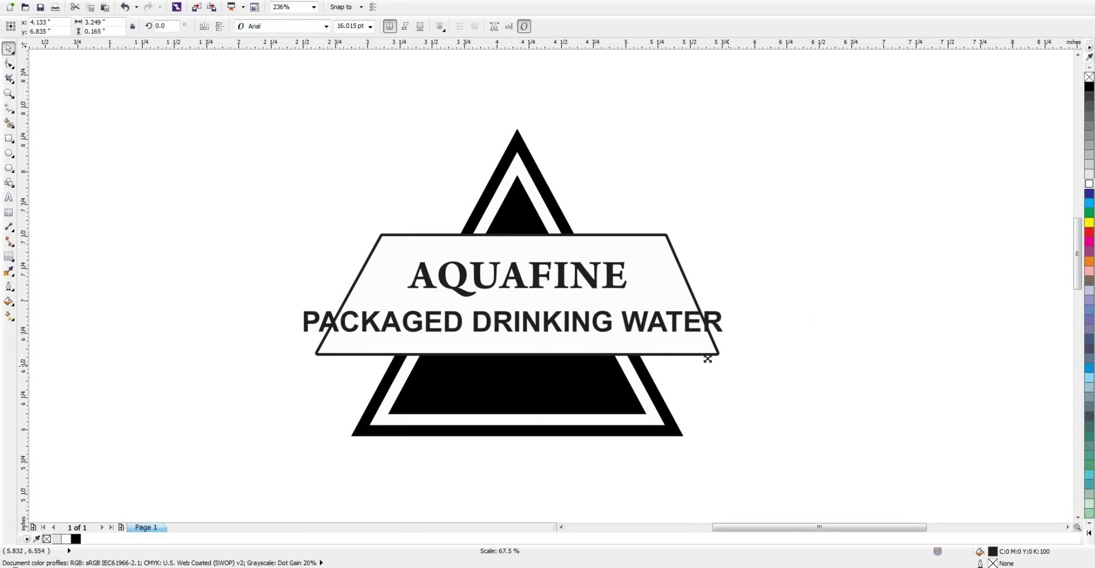
pyautogui.click(579, 280)
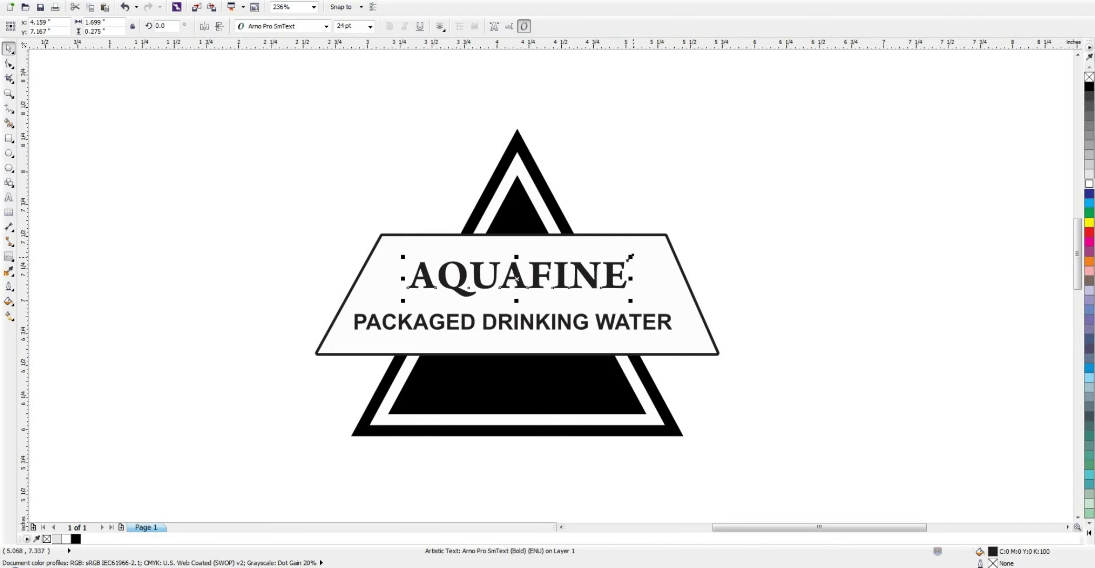
pyautogui.moveTo(631, 257); pyautogui.dragTo(673, 226)
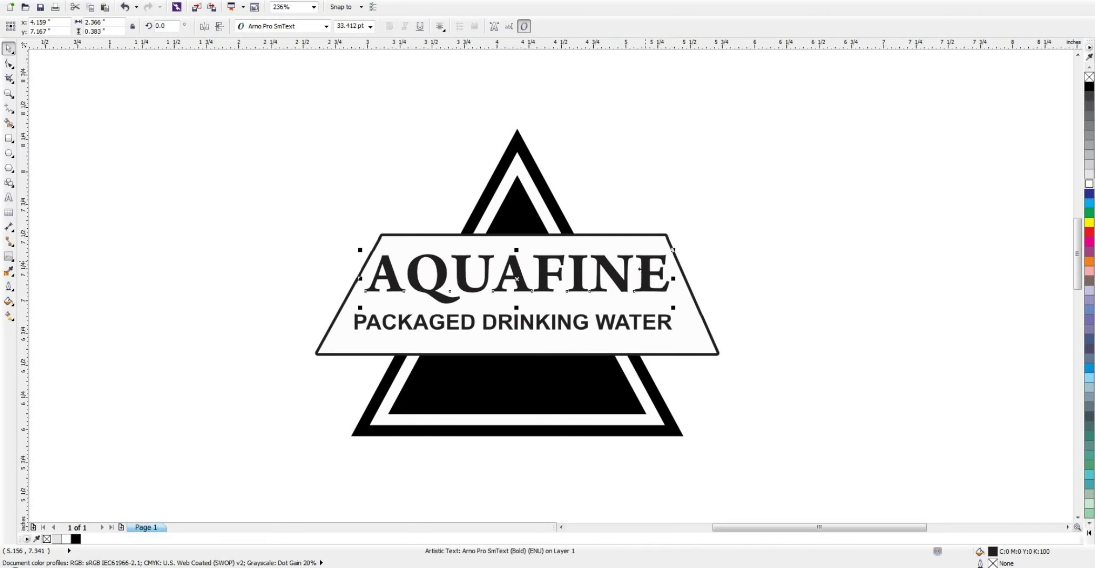
pyautogui.keyDown('shift'); pyautogui.click(629, 329); pyautogui.keyUp('shift')
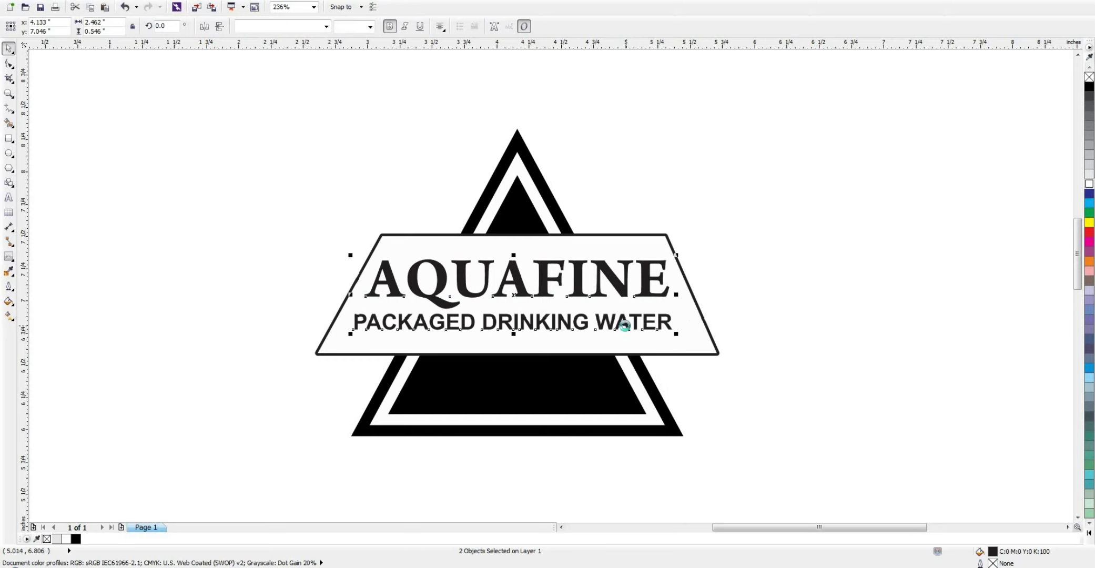
pyautogui.press('c')
pyautogui.hotkey('ctrl', 'g')
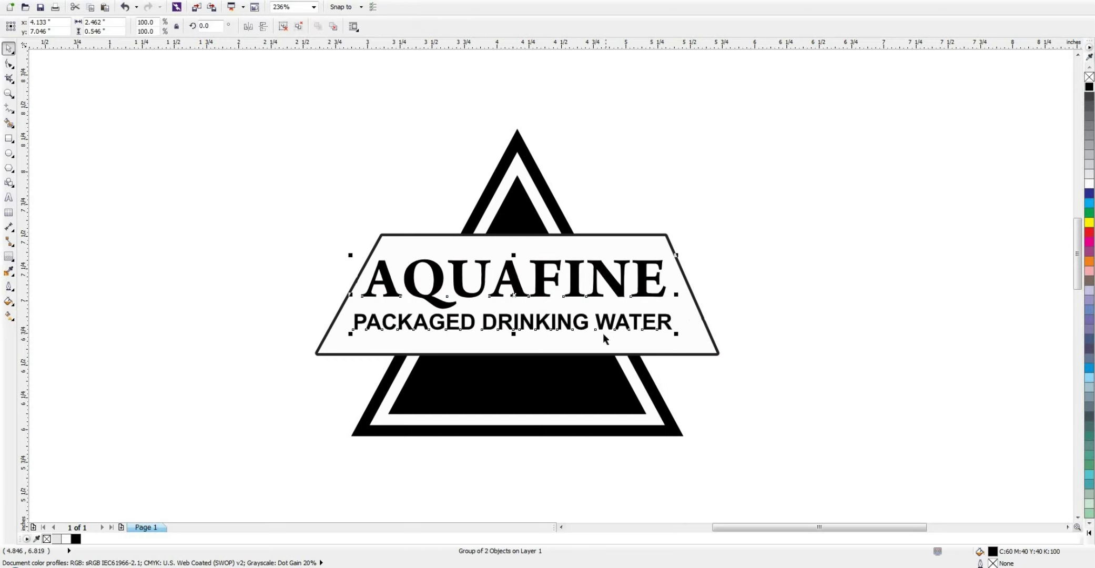
pyautogui.click(242, 190)
# Step: Type some test text above the logo and delete it again
pyautogui.scroll(-1, 241, 189)
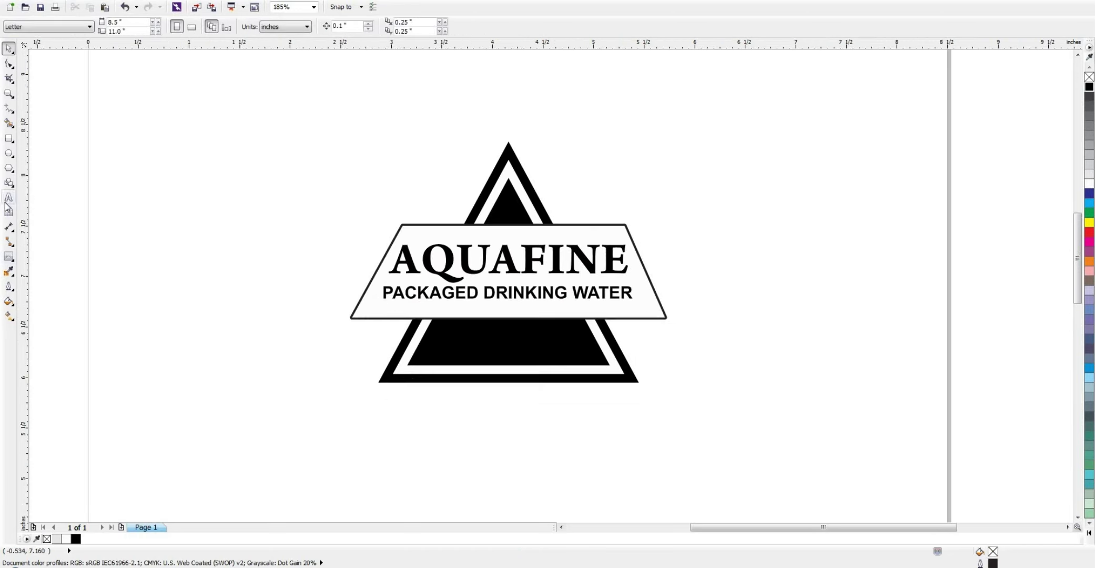
pyautogui.click(7, 202)
pyautogui.click(371, 160)
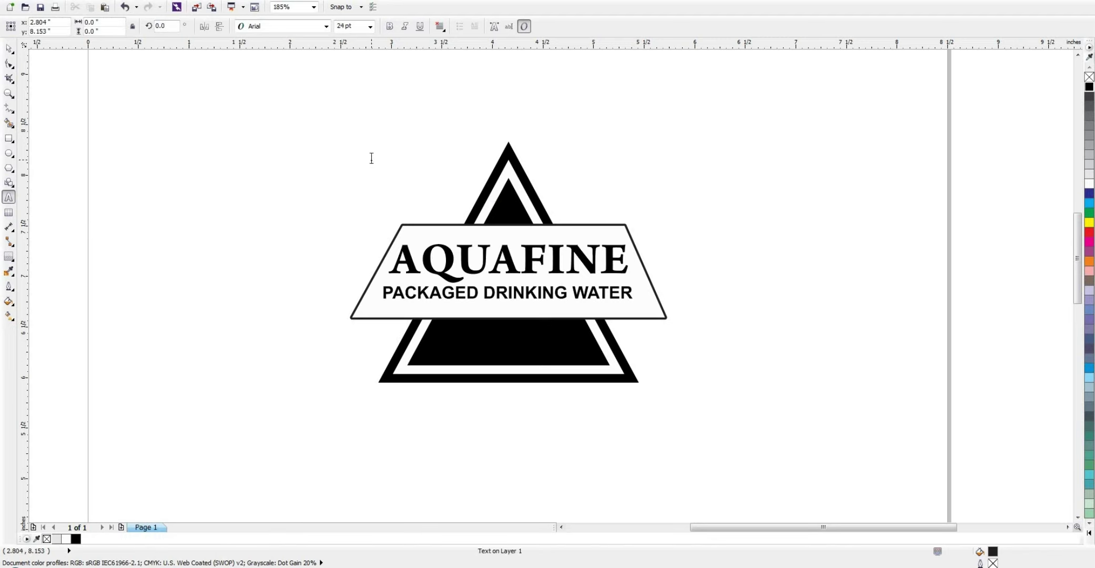
pyautogui.write('swlt')
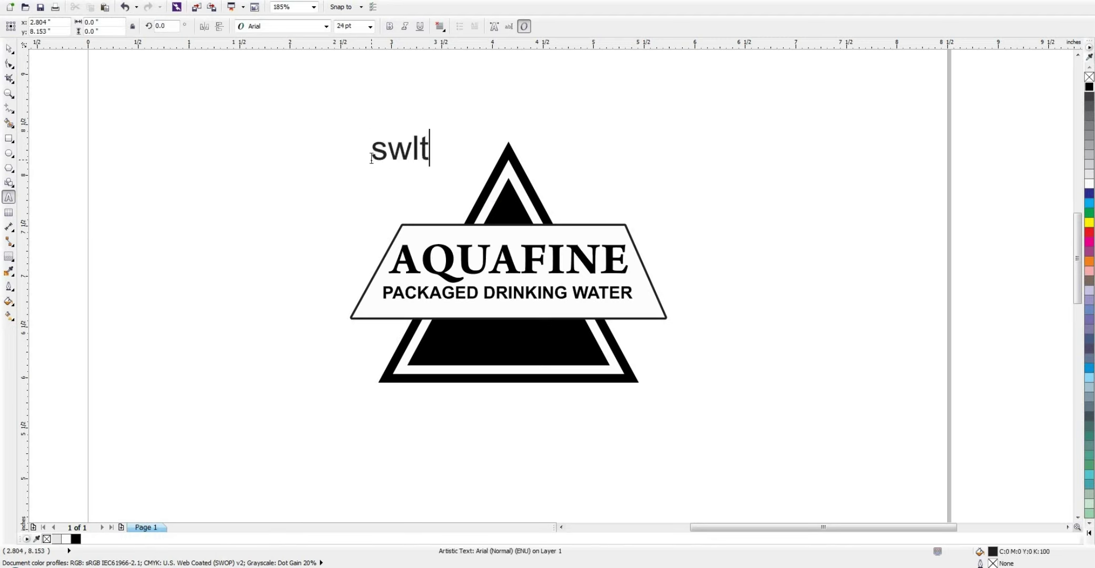
pyautogui.write('e')
pyautogui.hotkey('ctrl', 'a')
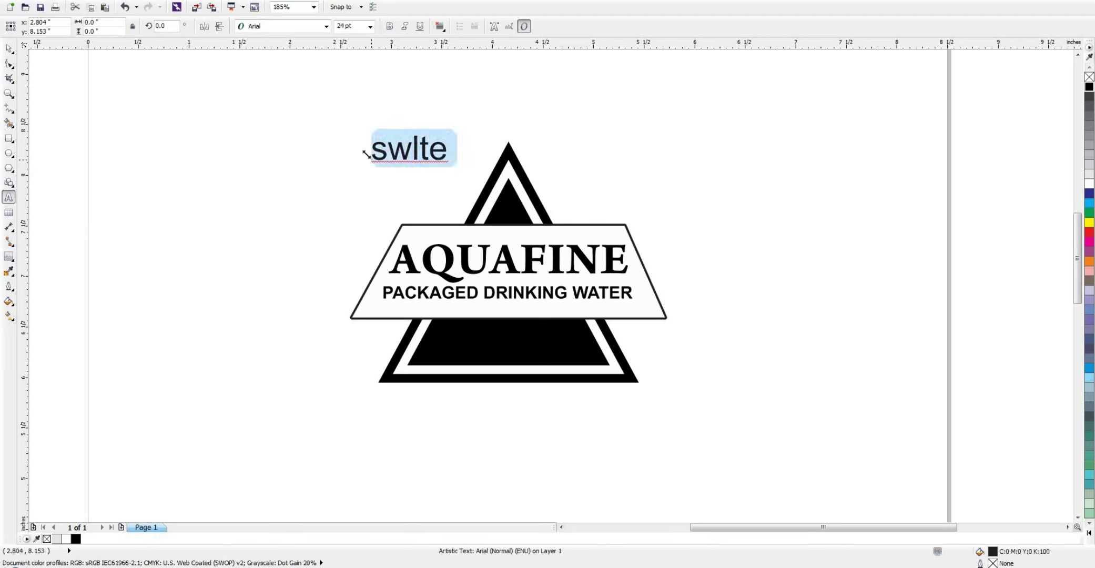
pyautogui.press('BackSpace')
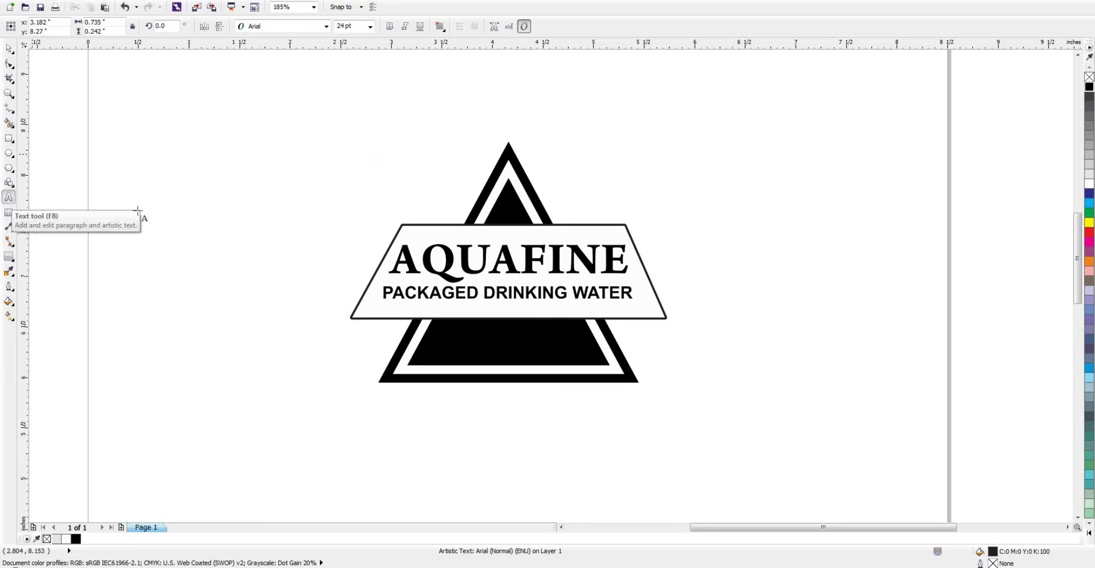
# Step: Create a placeholder text object above the logo set in the EKLG13B font
pyautogui.click(274, 160)
pyautogui.write('fsd')
pyautogui.hotkey('ctrl', 'space')
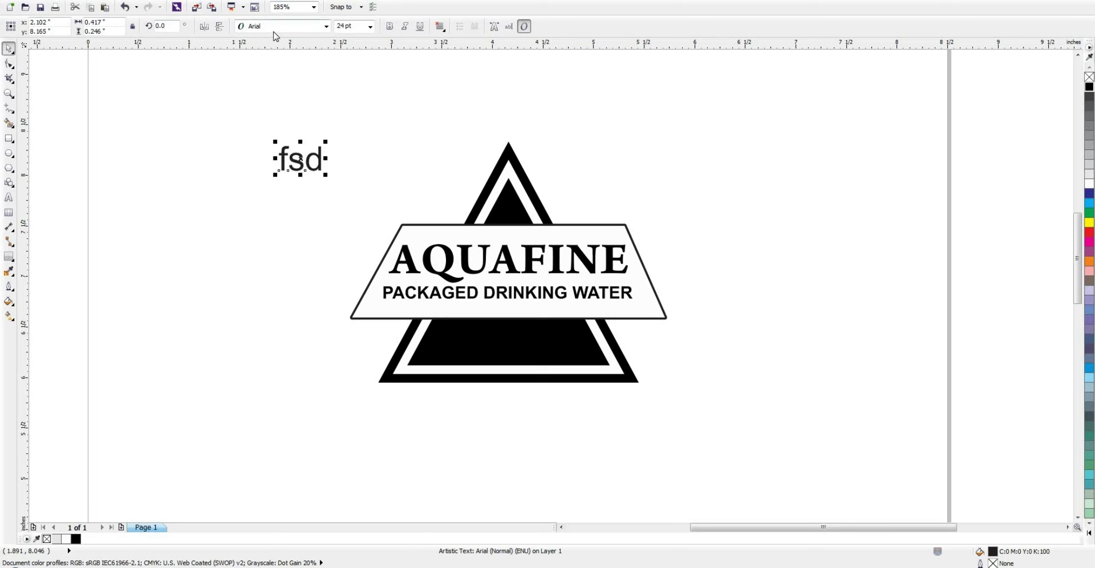
pyautogui.click(326, 26)
pyautogui.click(289, 128)
# Step: Replace the placeholder with the Gujarati slogan and nudge it up above the triangle's apex
pyautogui.press('F8')
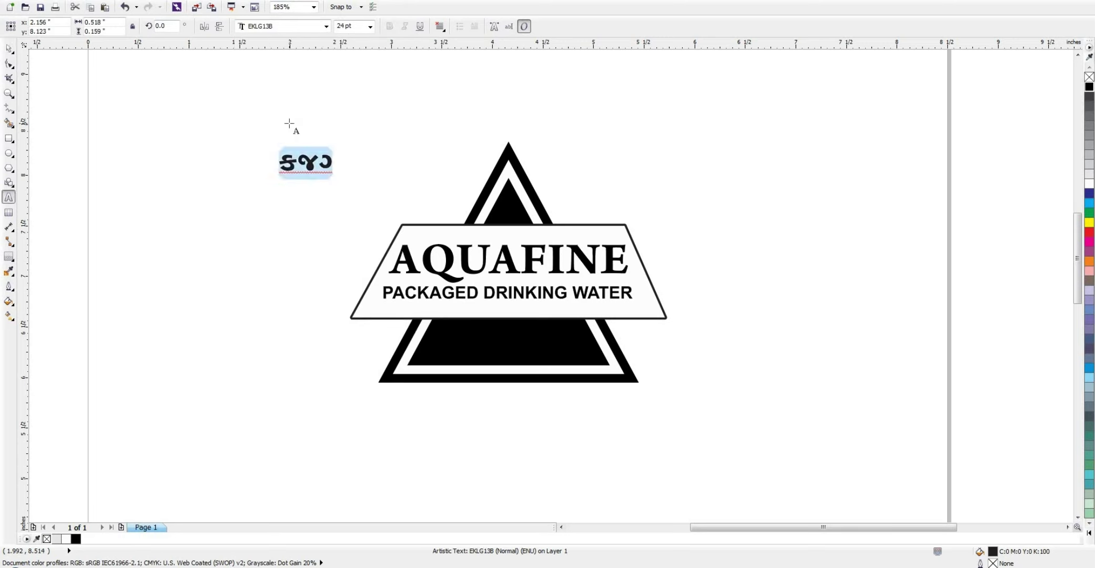
pyautogui.write('juO ')
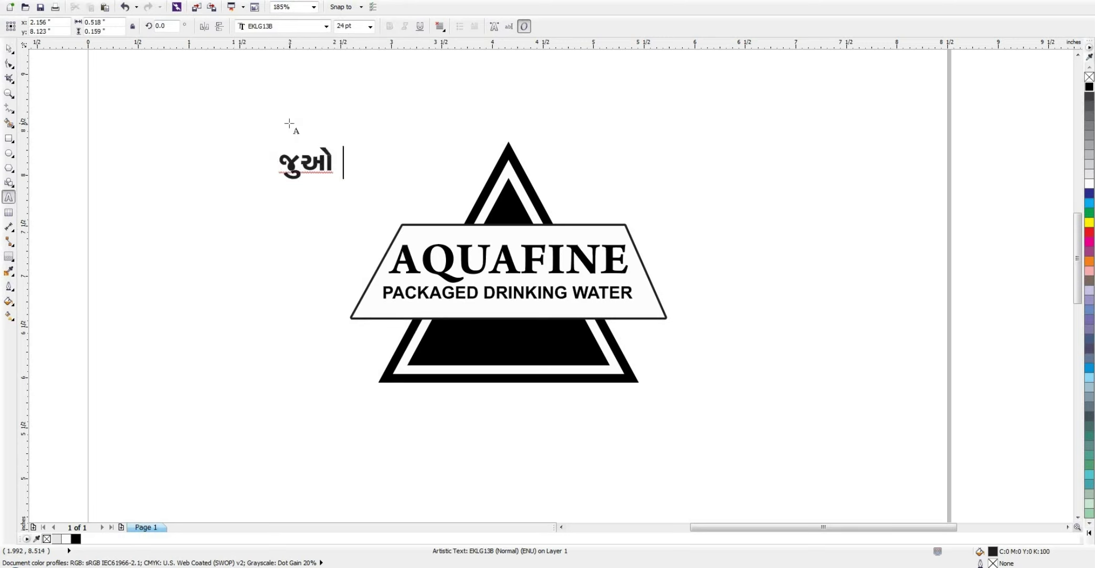
pyautogui.write('faIn ')
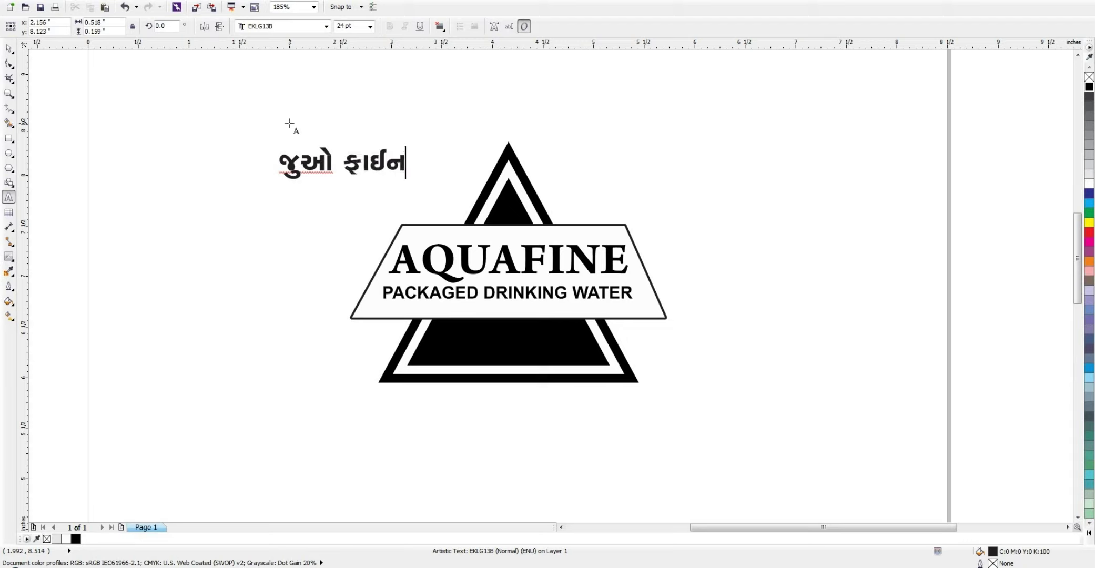
pyautogui.write('to pIO')
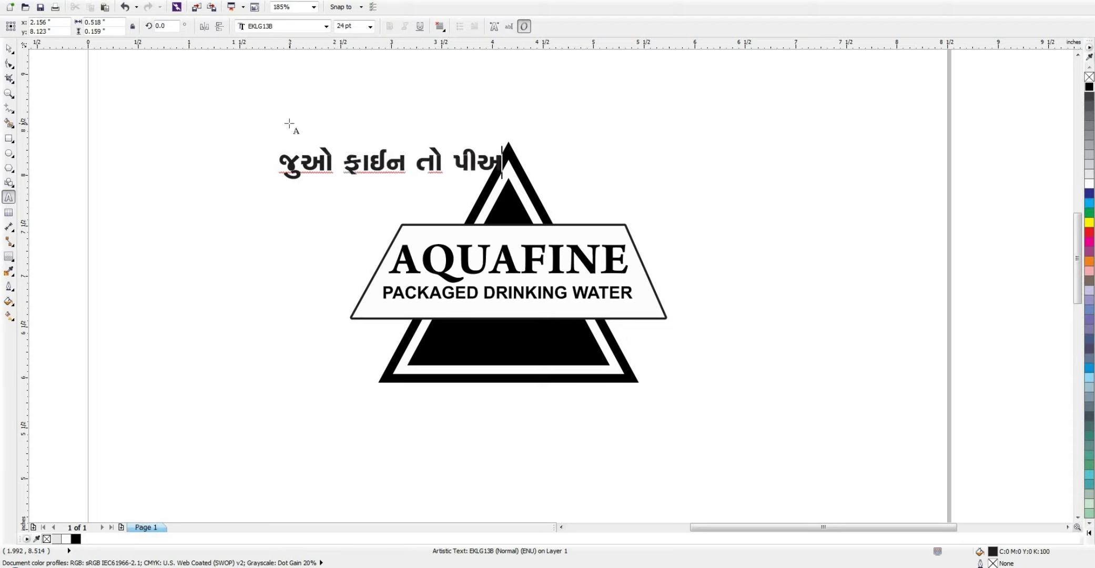
pyautogui.write(' E')
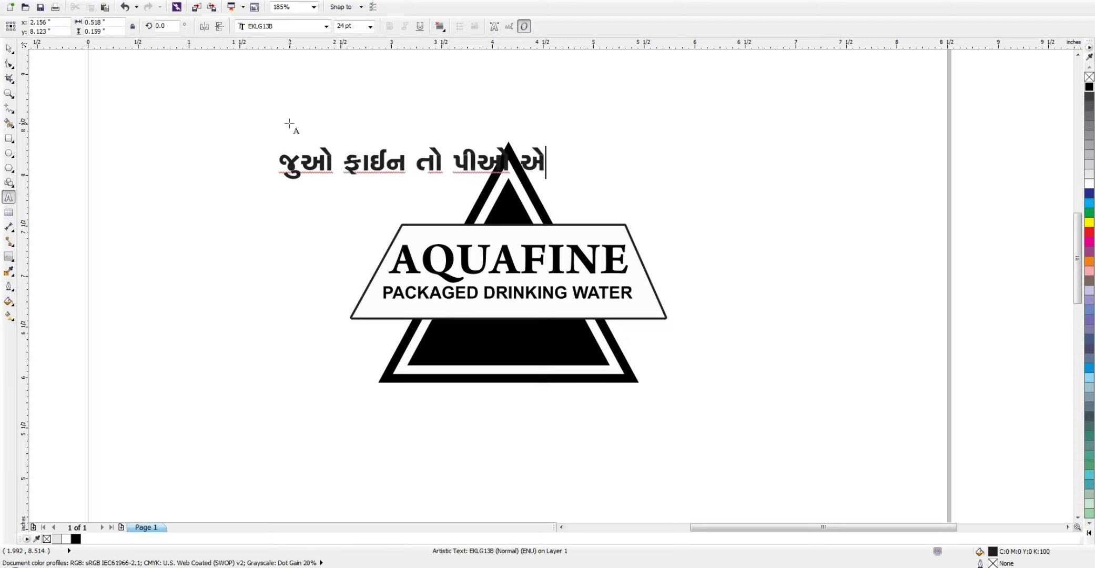
pyautogui.write('kva')
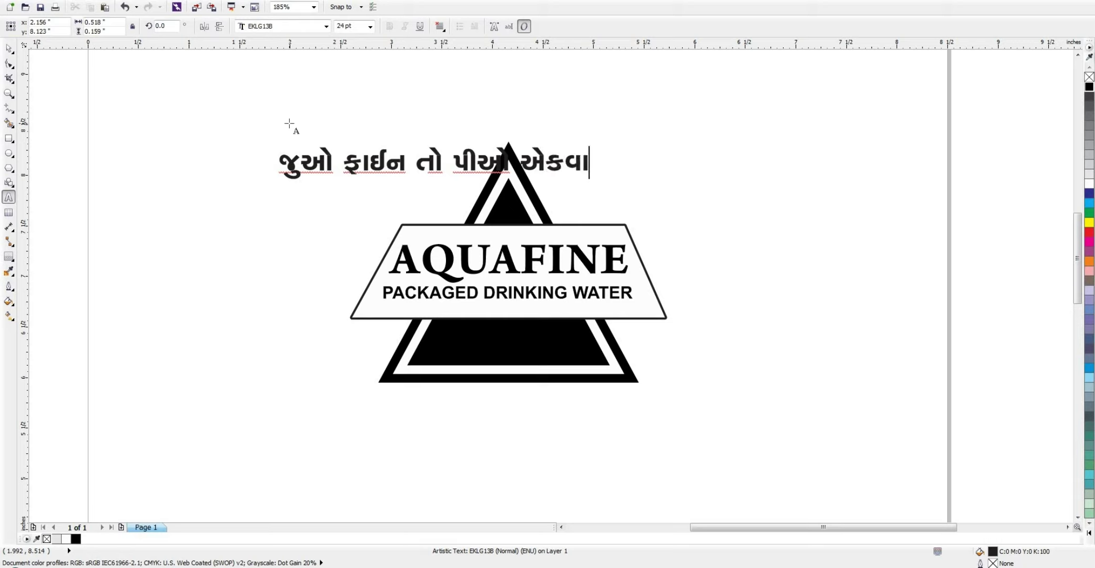
pyautogui.write('ફાઈઝા')
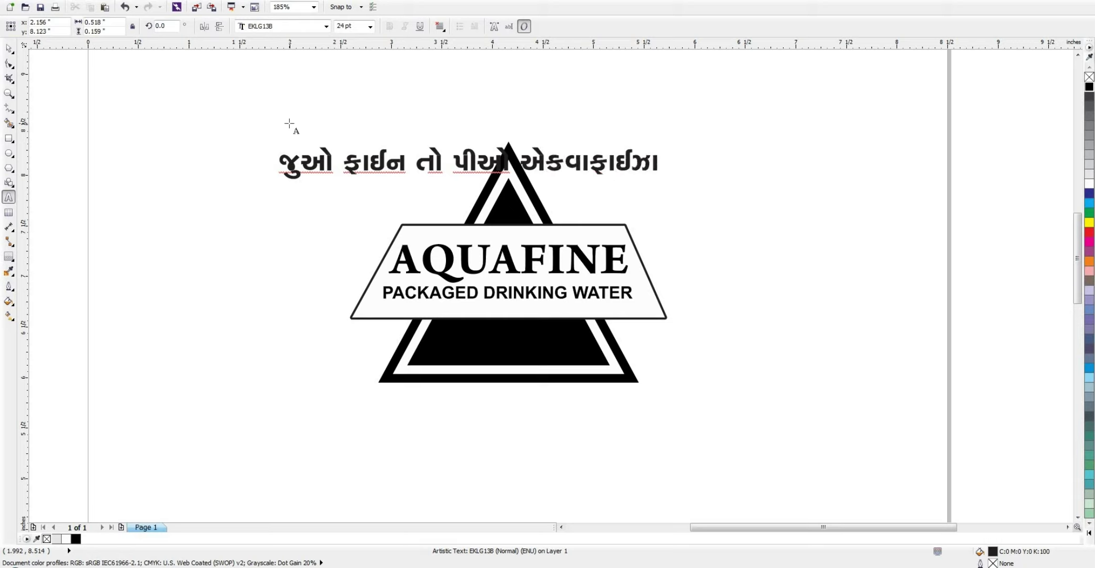
pyautogui.press('BackSpace')
pyautogui.press('BackSpace')
pyautogui.write('n')
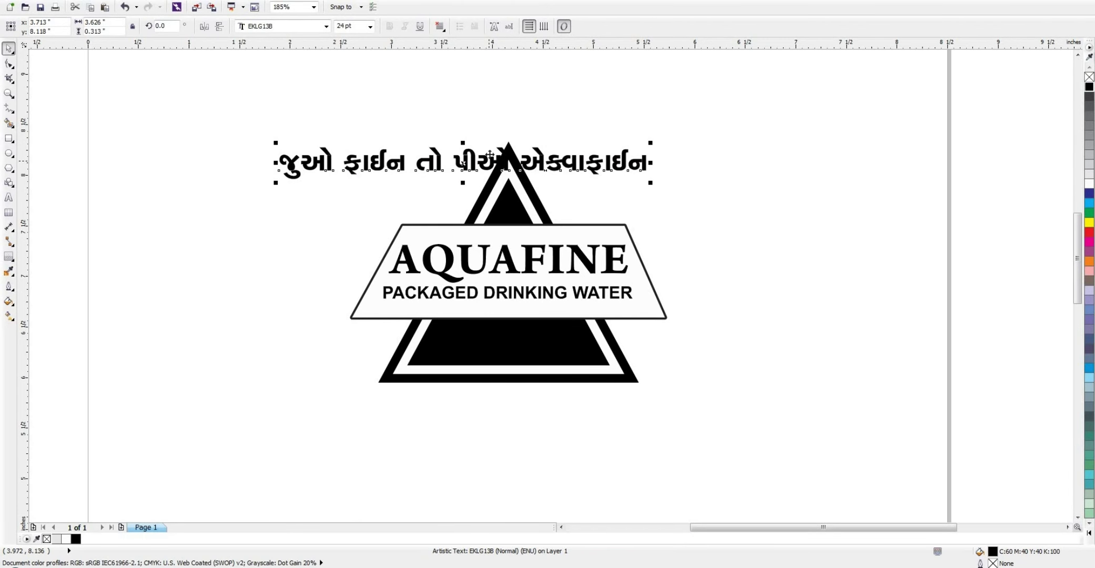
pyautogui.press('Up')
pyautogui.press('Up')
pyautogui.press('Up')
pyautogui.press('Up')
pyautogui.press('Escape')
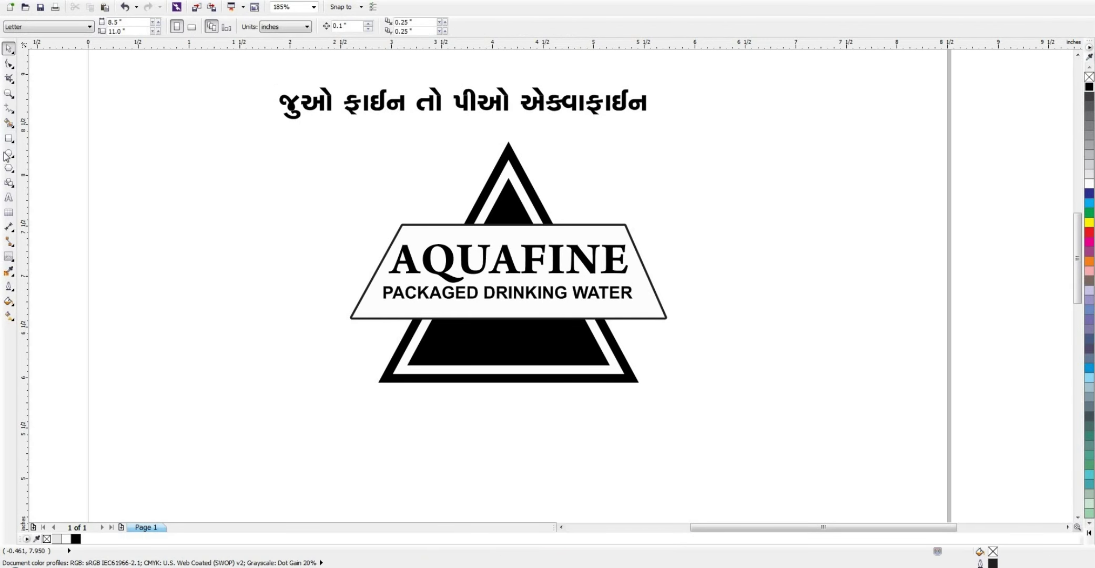
# Step: Draw a circle centred on the banner and enlarge it around the logo
pyautogui.click(8, 153)
pyautogui.moveTo(345, 122)
pyautogui.mouseDown()
pyautogui.moveTo(578, 303)
pyautogui.moveTo(587, 364)
pyautogui.mouseUp()
pyautogui.press('space')
pyautogui.keyDown('shift'); pyautogui.click(651, 306); pyautogui.keyUp('shift')
pyautogui.press('c')
pyautogui.press('e')
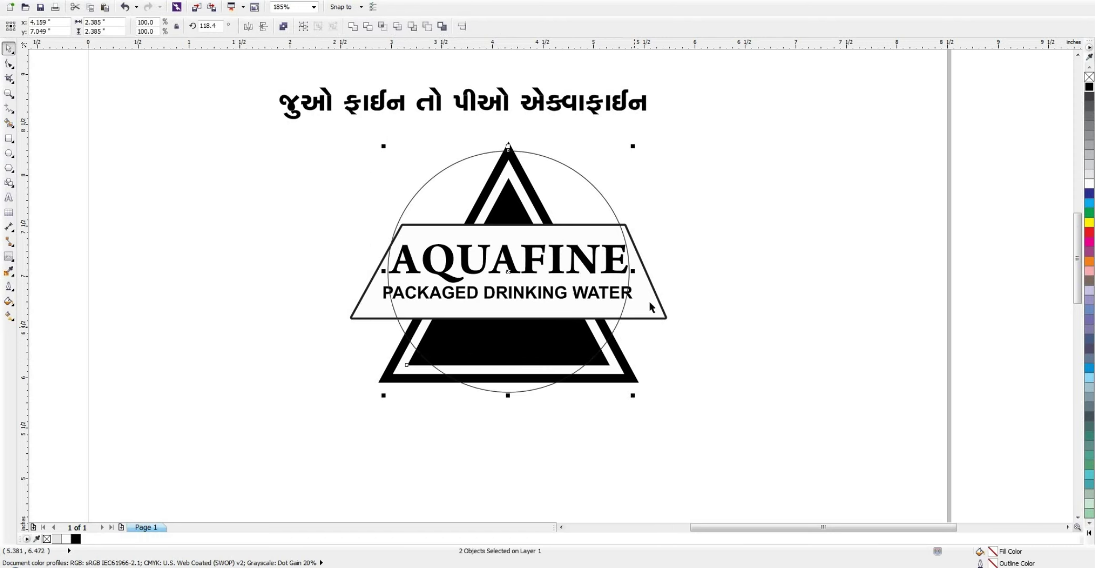
pyautogui.keyDown('shift'); pyautogui.click(651, 307); pyautogui.keyUp('shift')
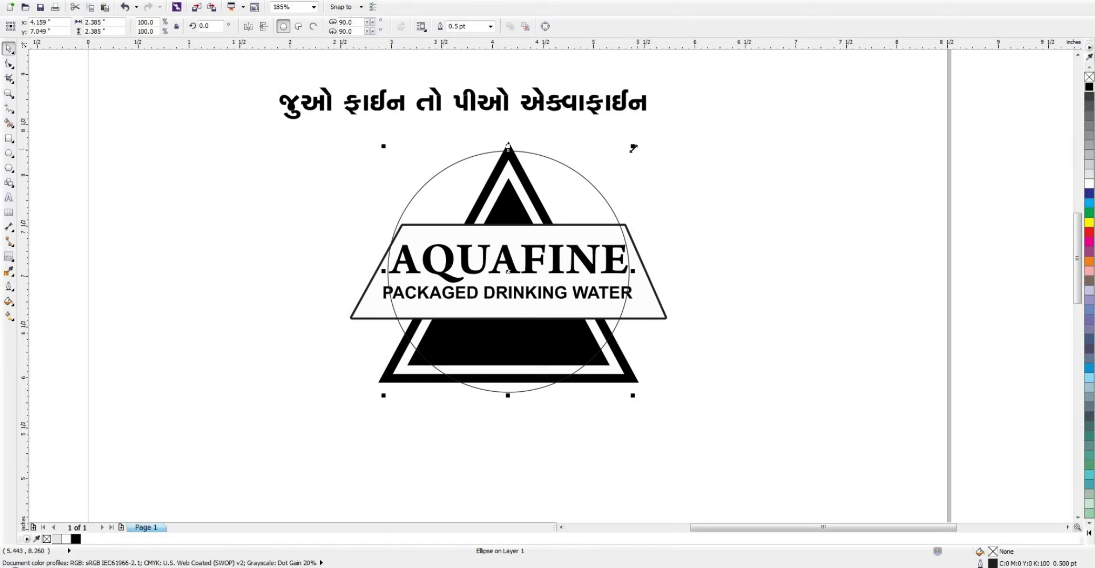
pyautogui.moveTo(633, 146); pyautogui.dragTo(668, 123)
# Step: Fit the Gujarati slogan to the circle path, then delete the circle
pyautogui.keyDown('shift'); pyautogui.click(601, 110); pyautogui.keyUp('shift')
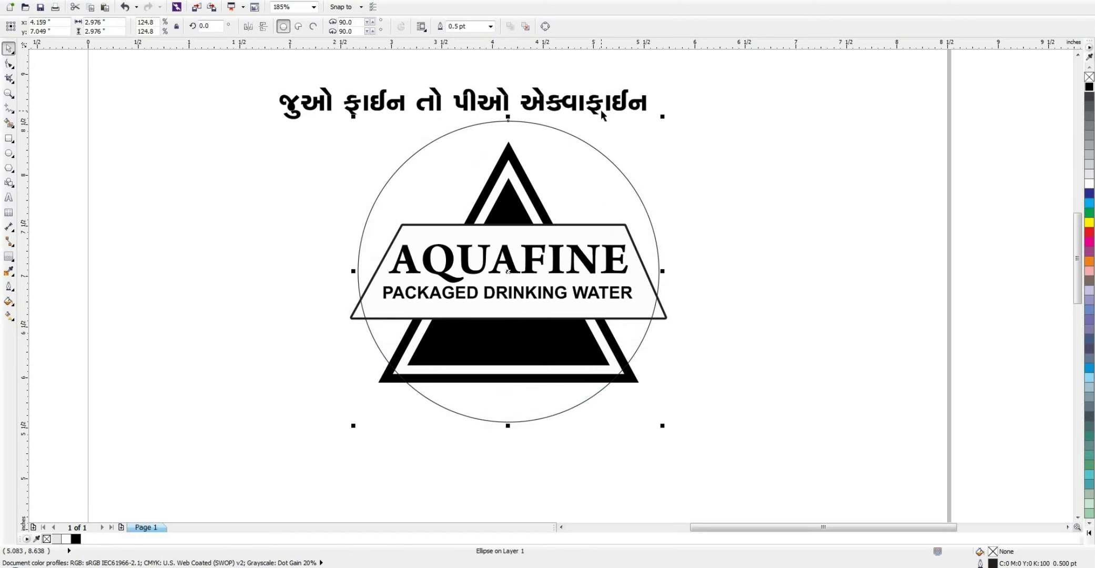
pyautogui.click(231, 0)
pyautogui.click(250, 126)
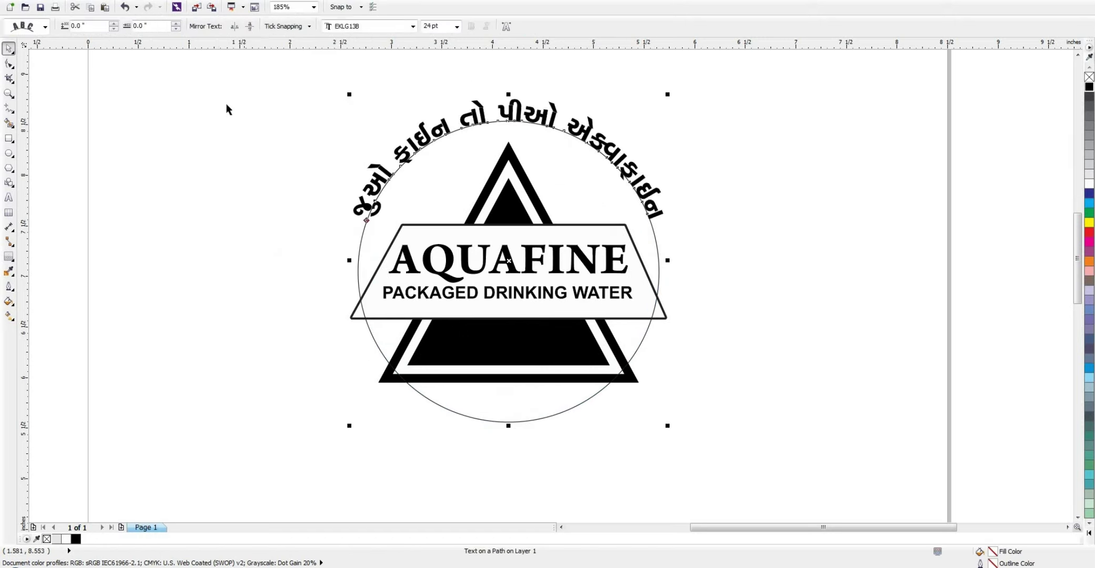
pyautogui.click(207, 165)
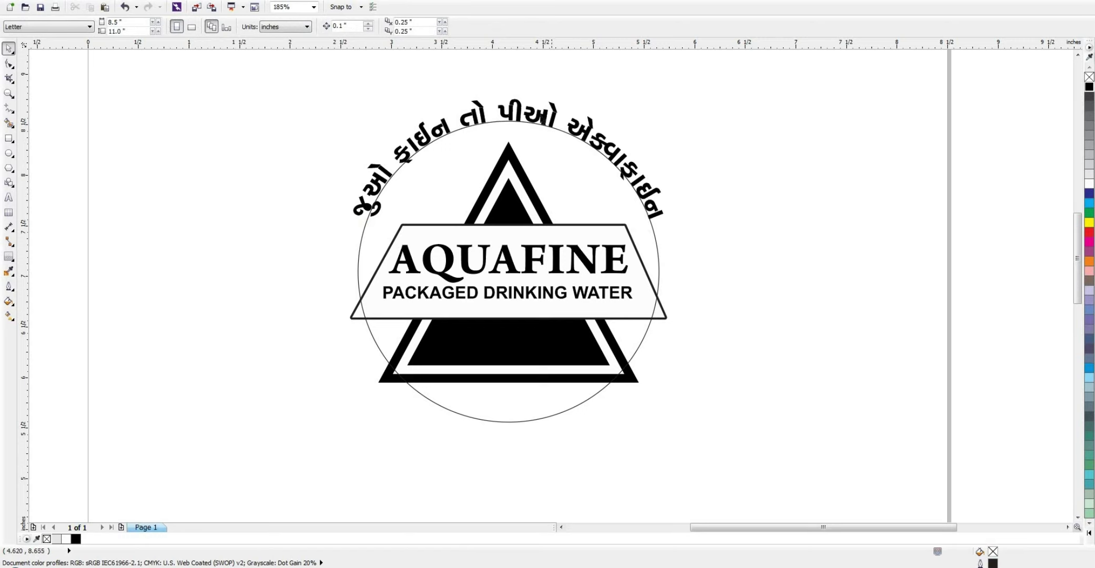
pyautogui.click(541, 122)
pyautogui.press('Delete')
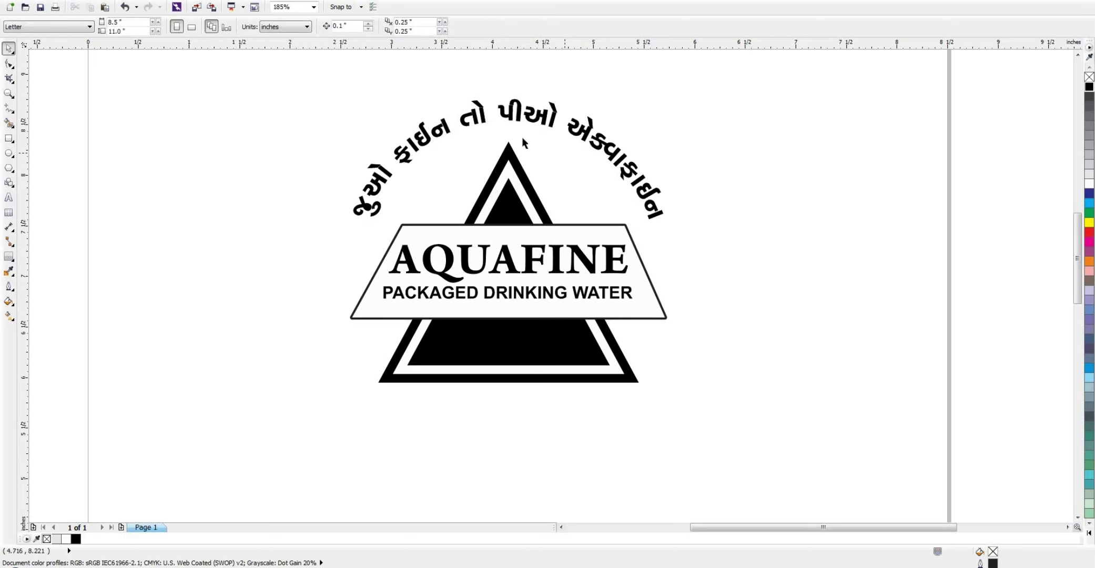
# Step: Type a new 'PATEL BEVERAGES' text line just below the triangle logo
pyautogui.click(489, 293)
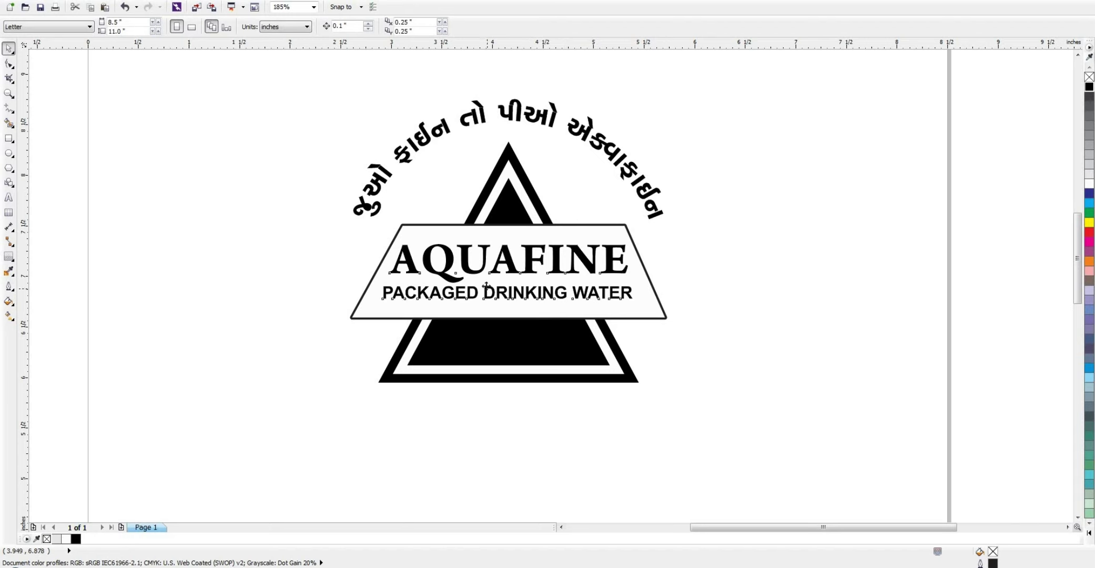
pyautogui.click(8, 198)
pyautogui.click(401, 400)
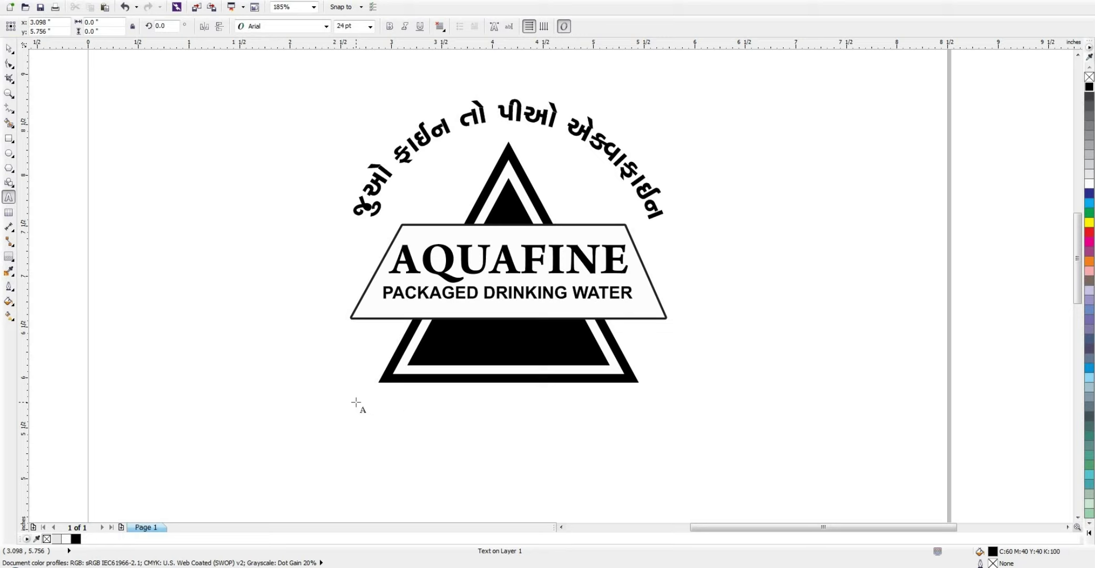
pyautogui.write('PATE')
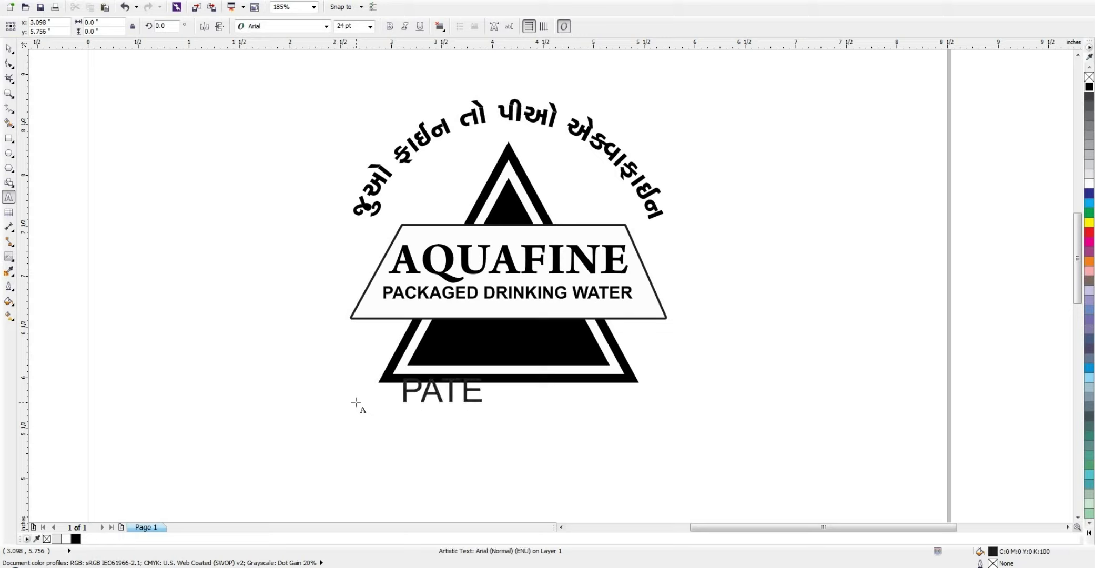
pyautogui.write('L ')
pyautogui.write('BE')
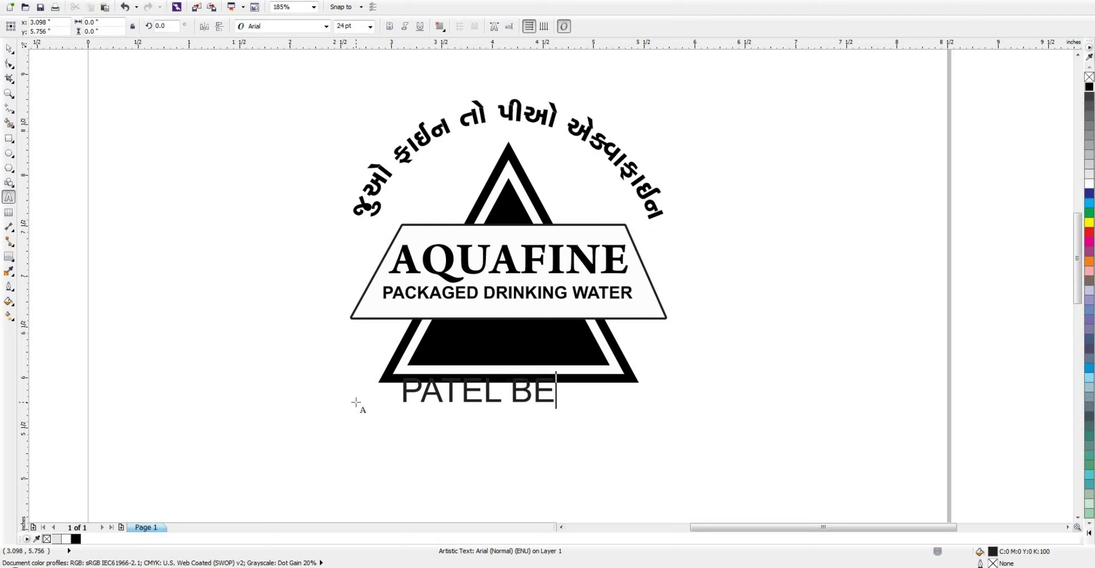
pyautogui.write('VERA')
pyautogui.write('G')
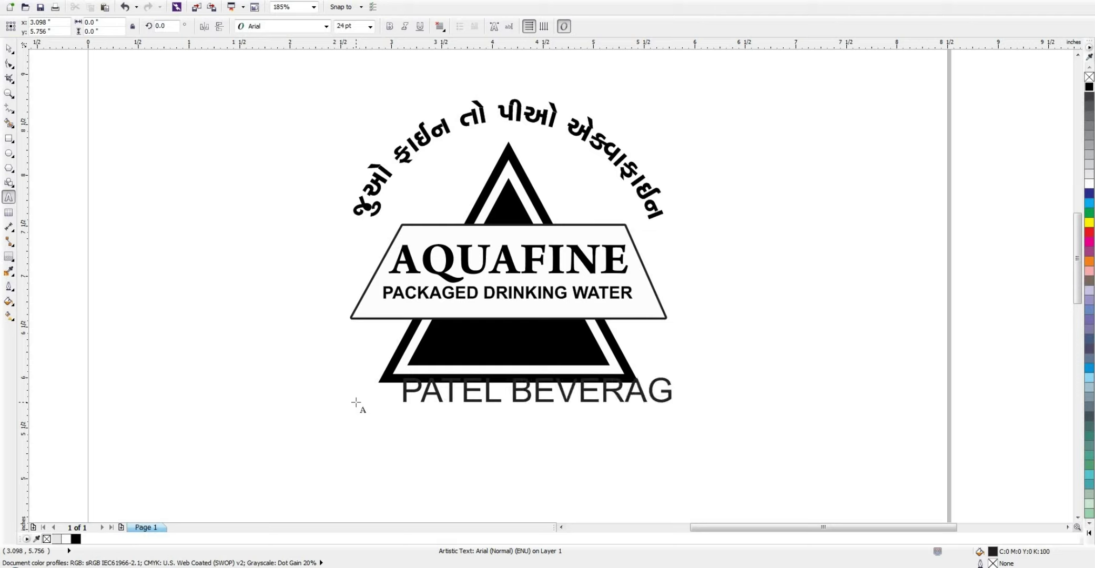
pyautogui.write('ES')
pyautogui.hotkey('ctrl', 'space')
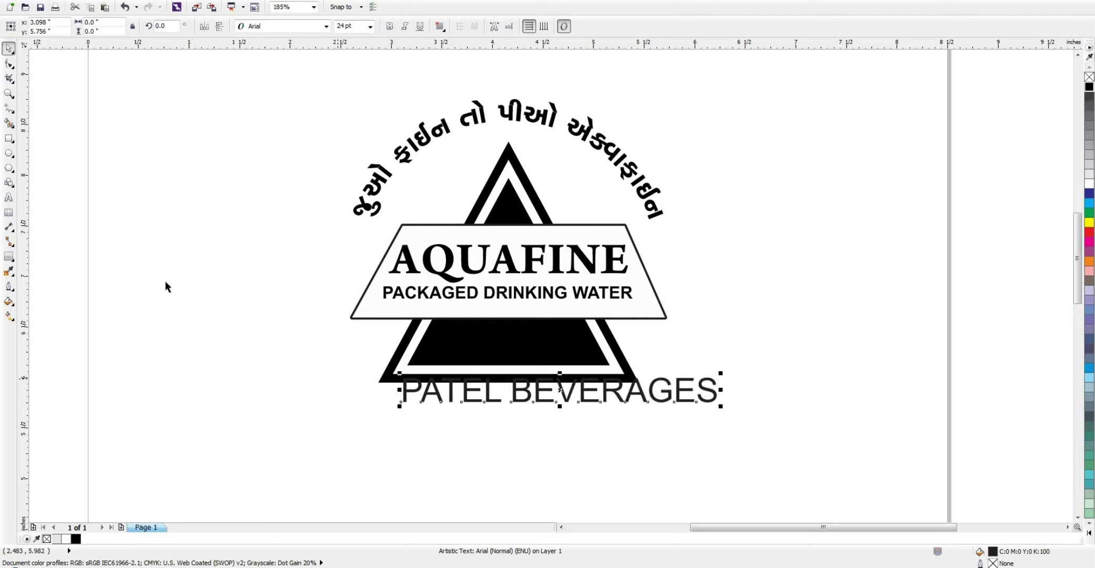
pyautogui.hotkey('ctrl', 'space')
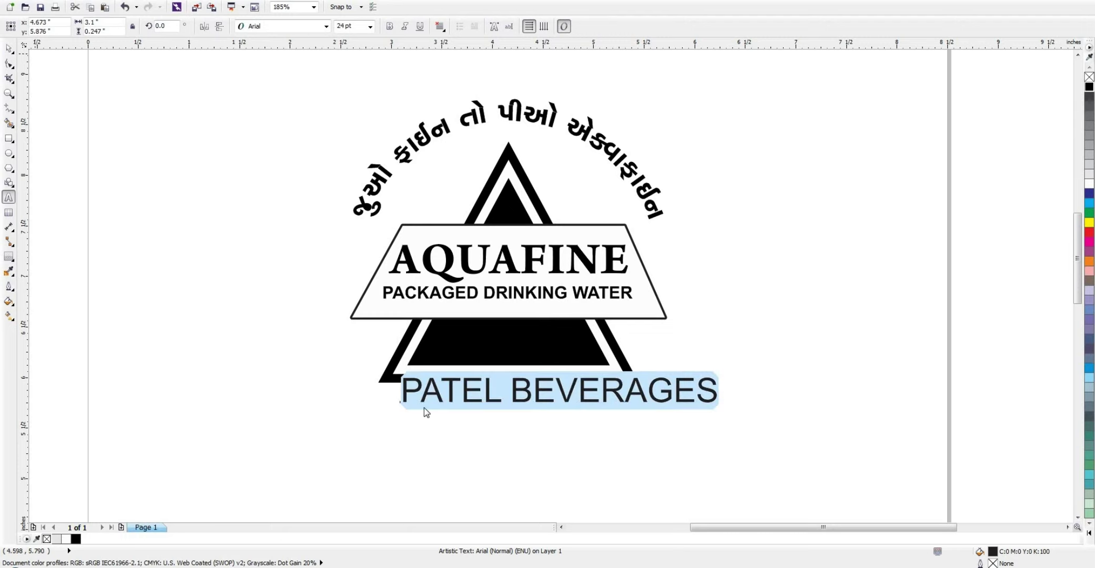
pyautogui.hotkey('ctrl', 'space')
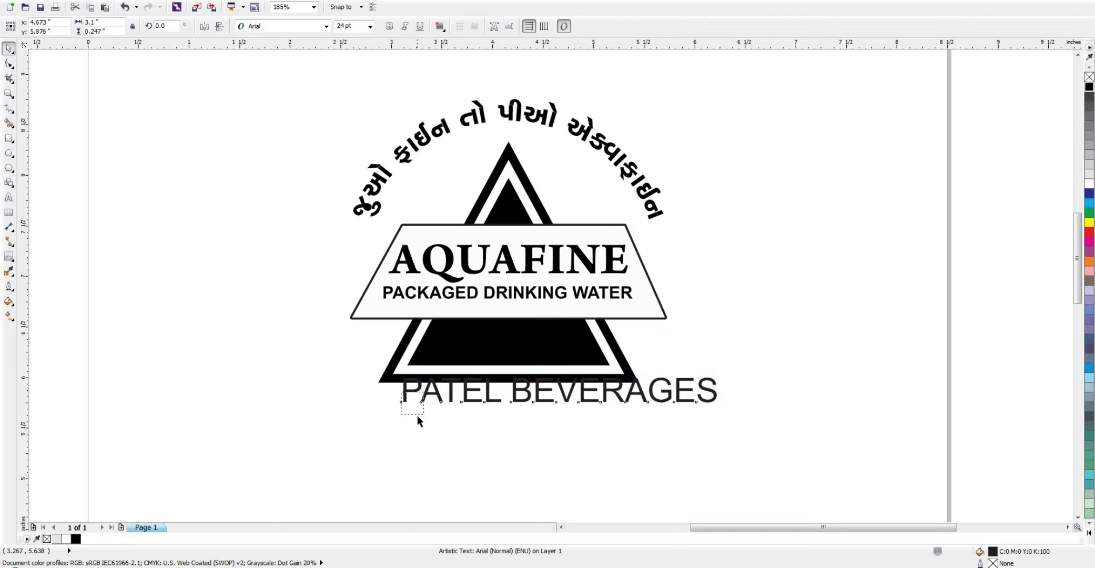
# Step: Make PATEL BEVERAGES bold and enlarge it to about 27 pt beneath the logo
pyautogui.moveTo(419, 421); pyautogui.dragTo(420, 421)
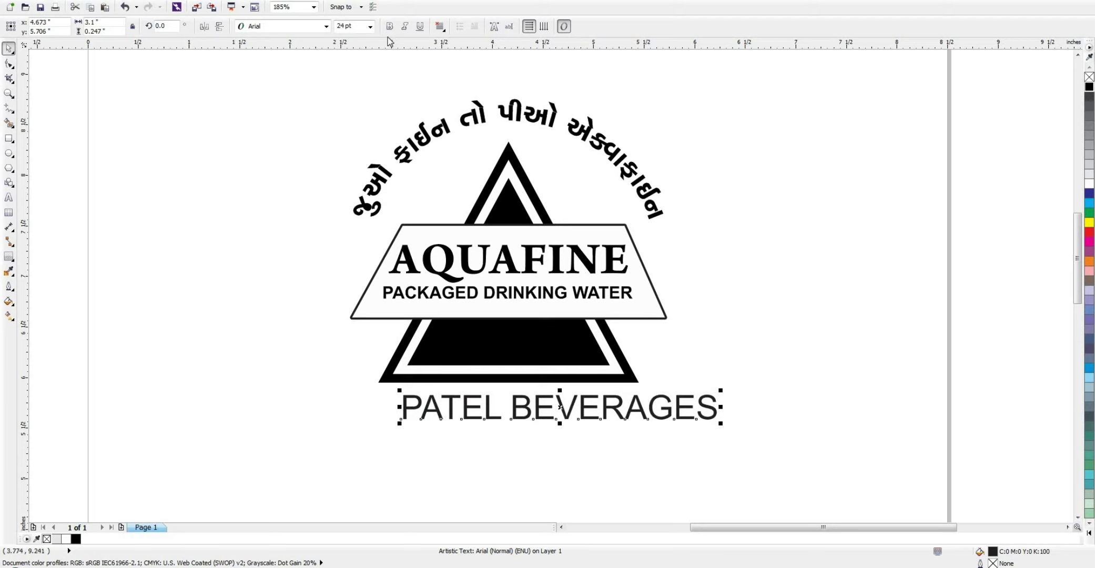
pyautogui.click(389, 26)
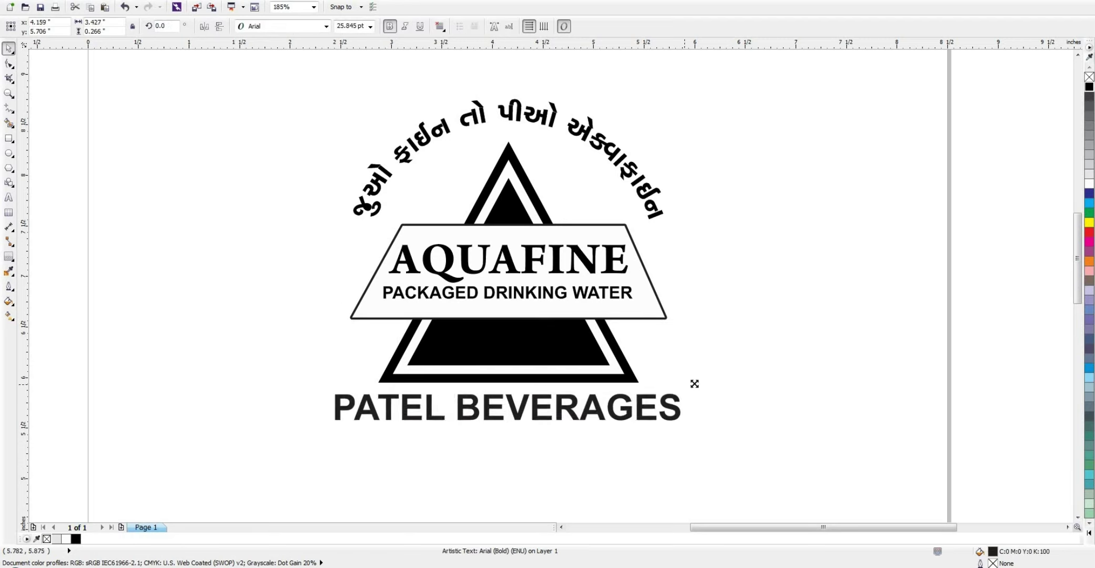
pyautogui.moveTo(673, 392); pyautogui.dragTo(696, 389)
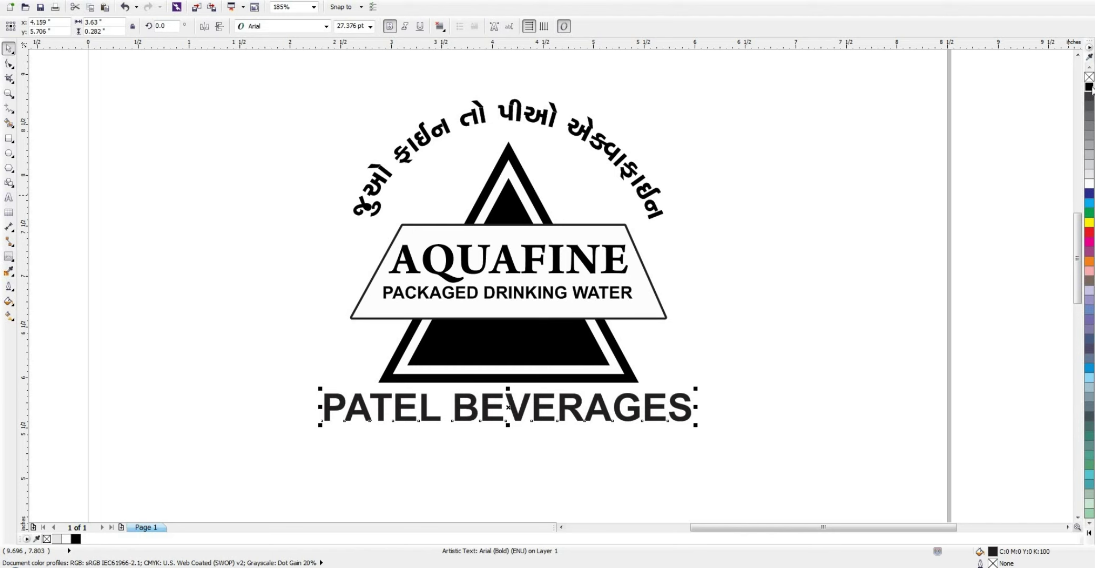
pyautogui.click(894, 173)
pyautogui.press('F4')
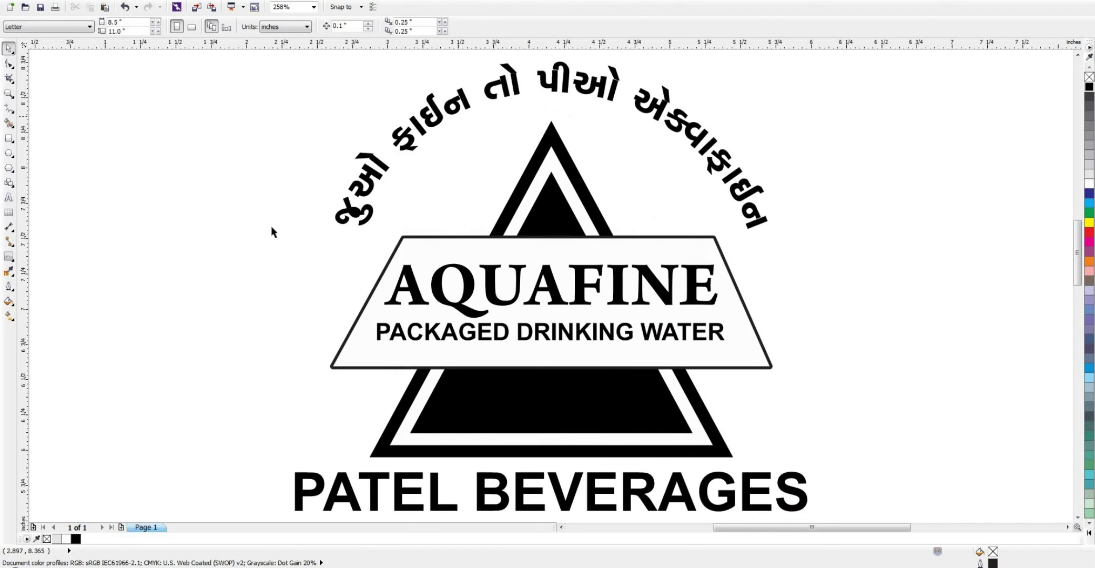
# Step: Lower the AQUAFINE banner together with its text slightly across the triangle
pyautogui.moveTo(216, 191); pyautogui.dragTo(793, 395)
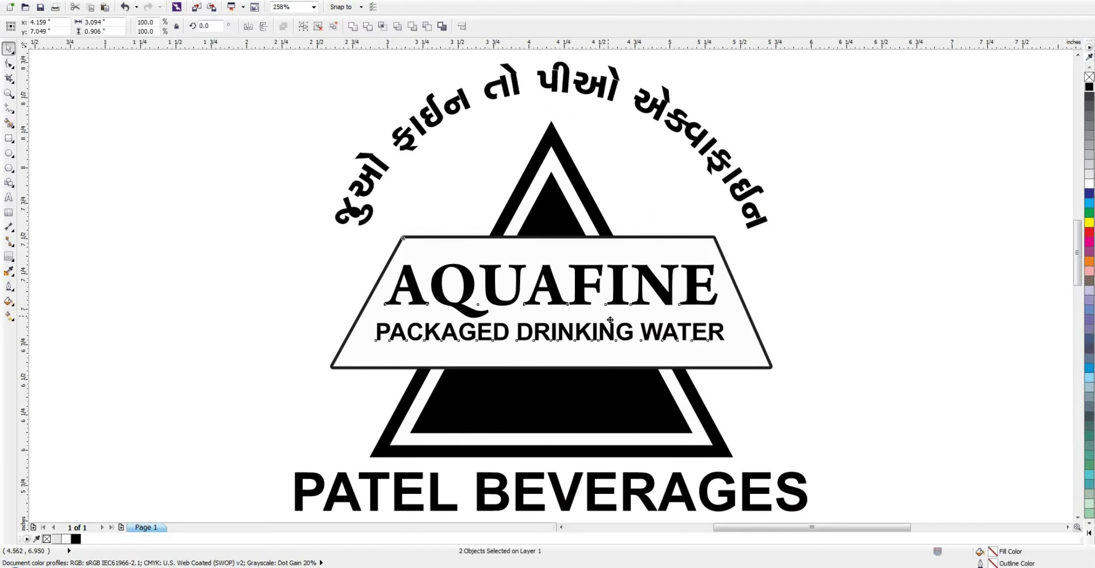
pyautogui.moveTo(610, 320); pyautogui.dragTo(611, 334)
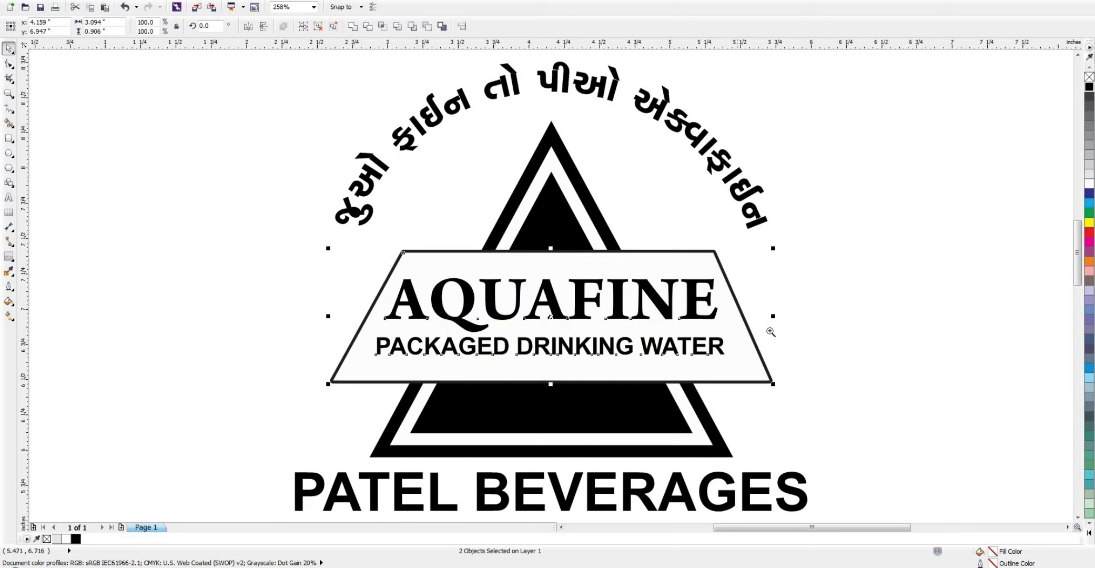
pyautogui.press('z')
pyautogui.hotkey('ctrl', 'z')
pyautogui.press('space')
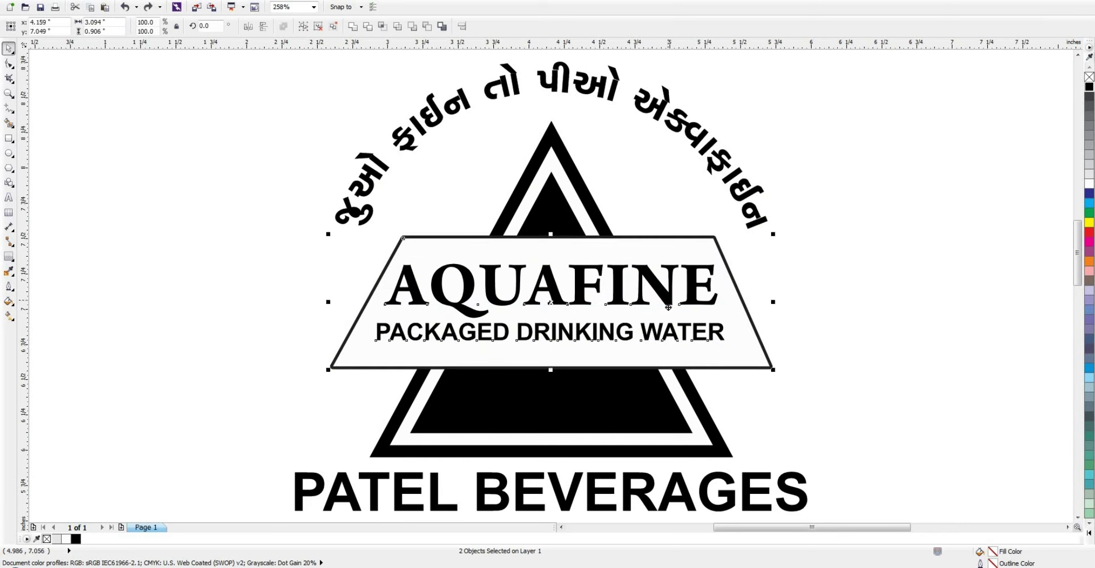
pyautogui.moveTo(673, 313); pyautogui.dragTo(673, 330)
# Step: Shift the banner's top-left node inward and drop the AQUAFINE text lower inside
pyautogui.press('F10')
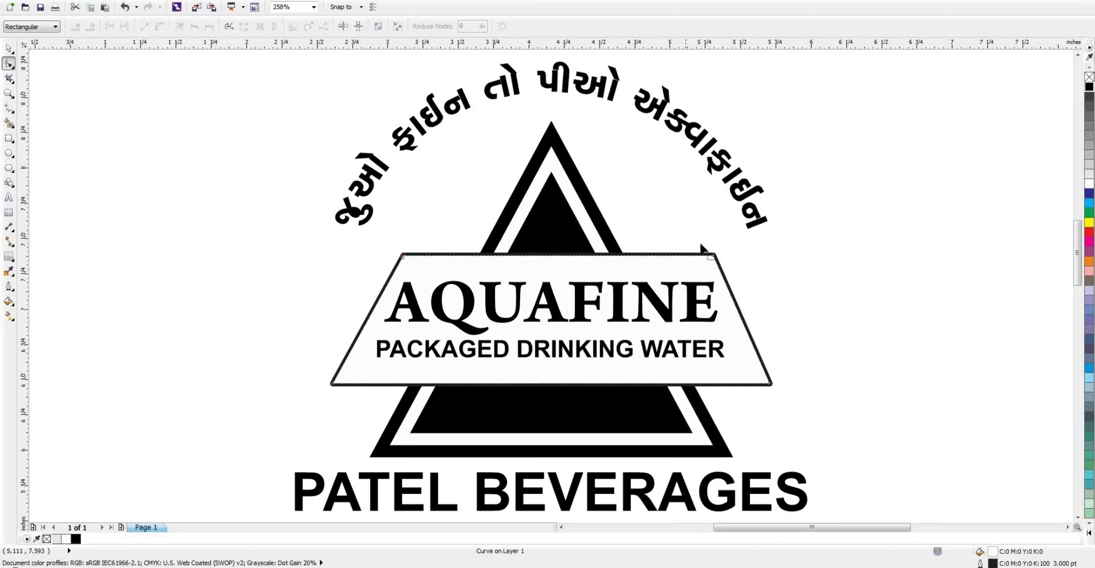
pyautogui.click(725, 279)
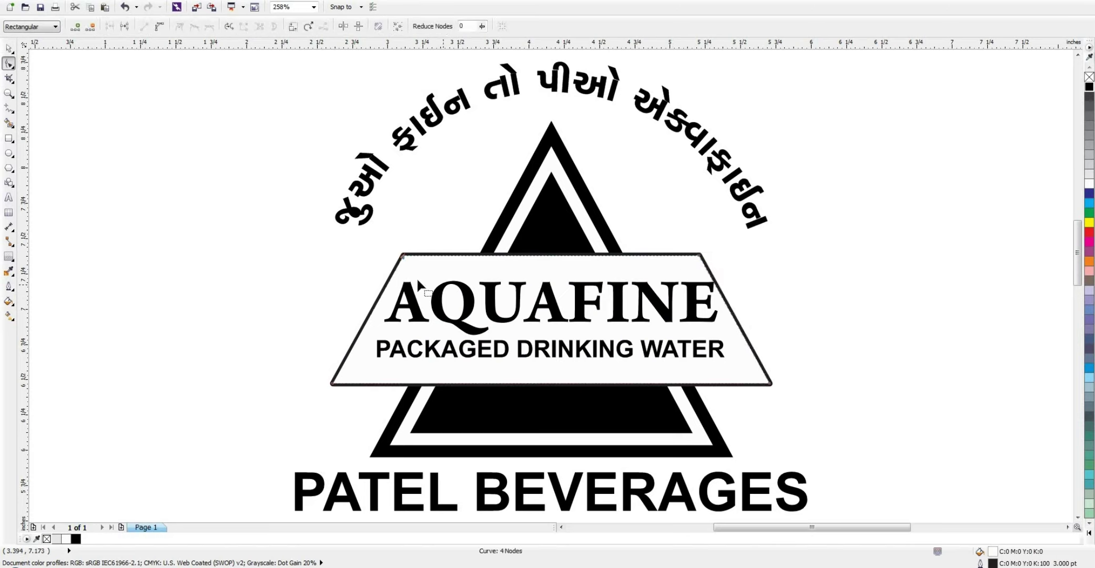
pyautogui.moveTo(403, 255); pyautogui.dragTo(417, 255)
pyautogui.press('space')
pyautogui.moveTo(411, 303); pyautogui.dragTo(411, 310)
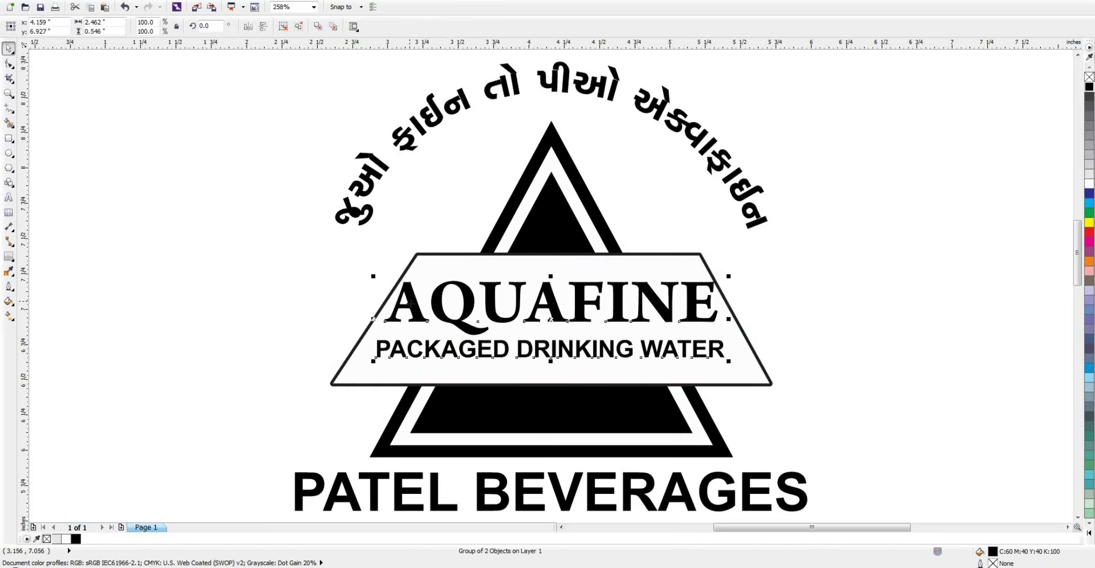
pyautogui.click(349, 235)
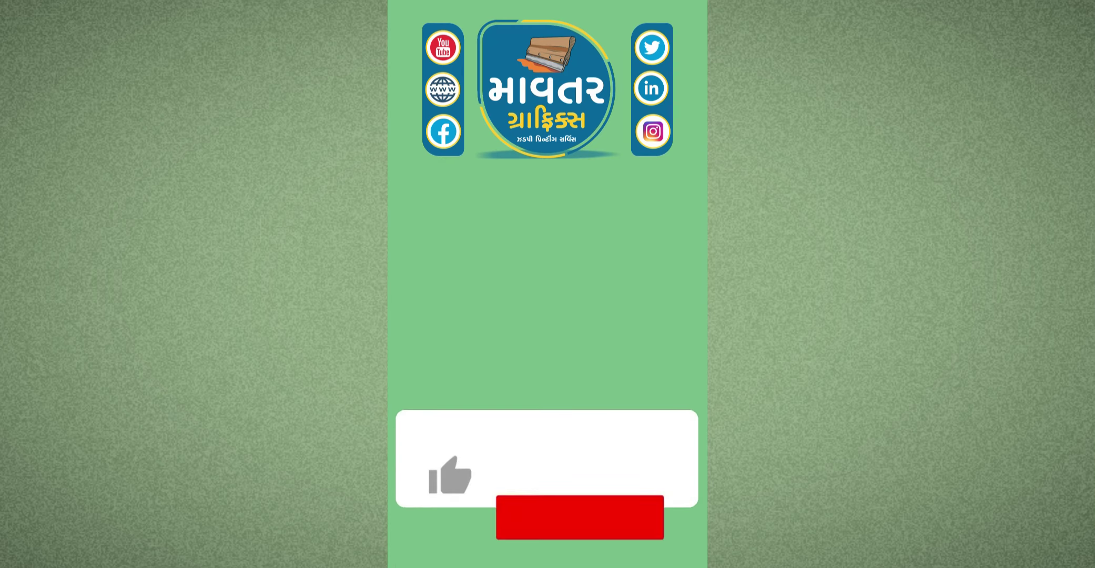